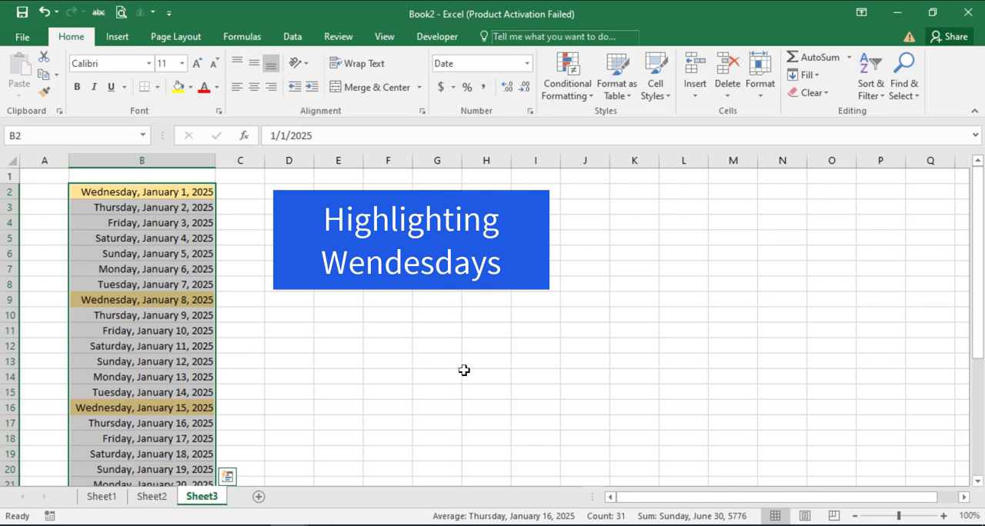
Examine the finished January 2025 date lists with Wednesdays highlighted on Sheet3 and Fridays highlighted on Sheet4
{"action": "scroll", "coordinate": [318, 315], "scroll_direction": "down", "scroll_amount": 6}
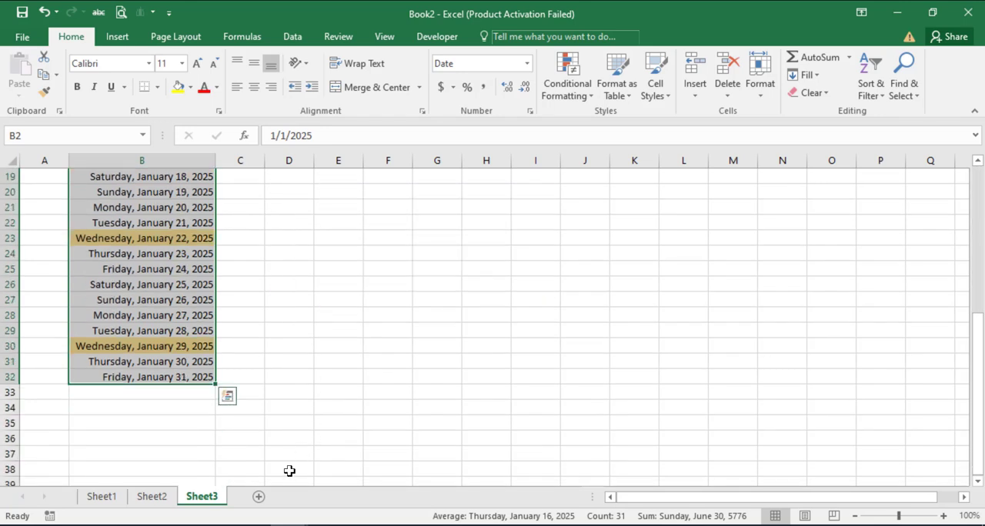
{"action": "left_click", "coordinate": [258, 497]}
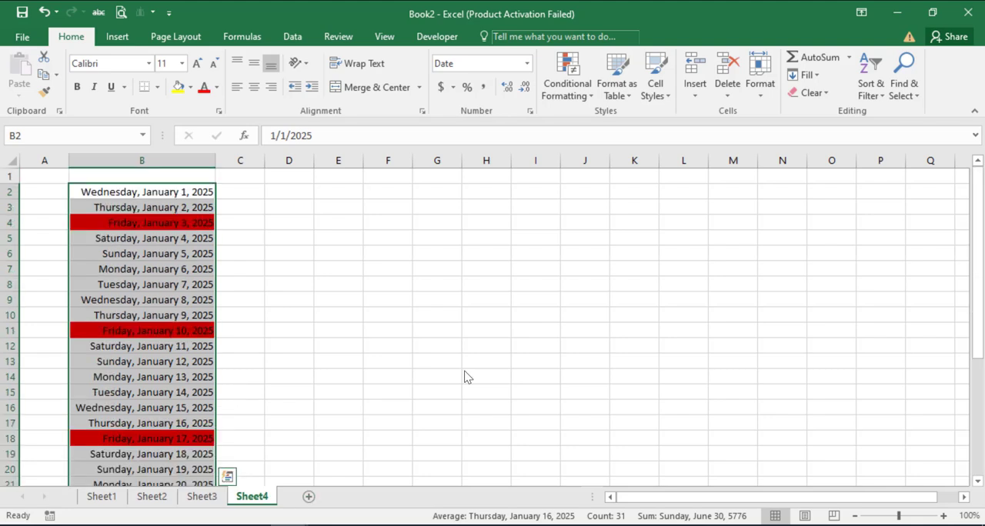
{"action": "left_click", "coordinate": [436, 375]}
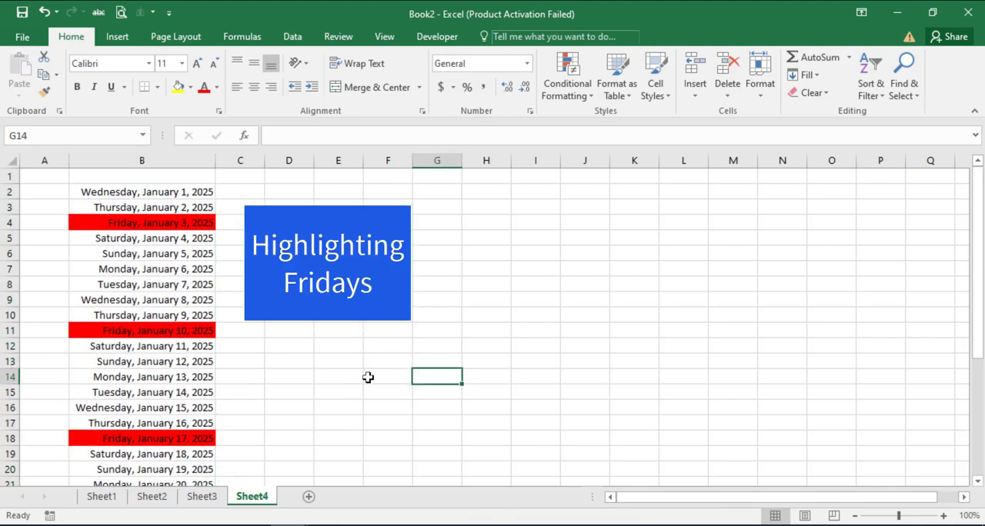
{"action": "scroll", "coordinate": [367, 377], "scroll_direction": "down", "scroll_amount": 2}
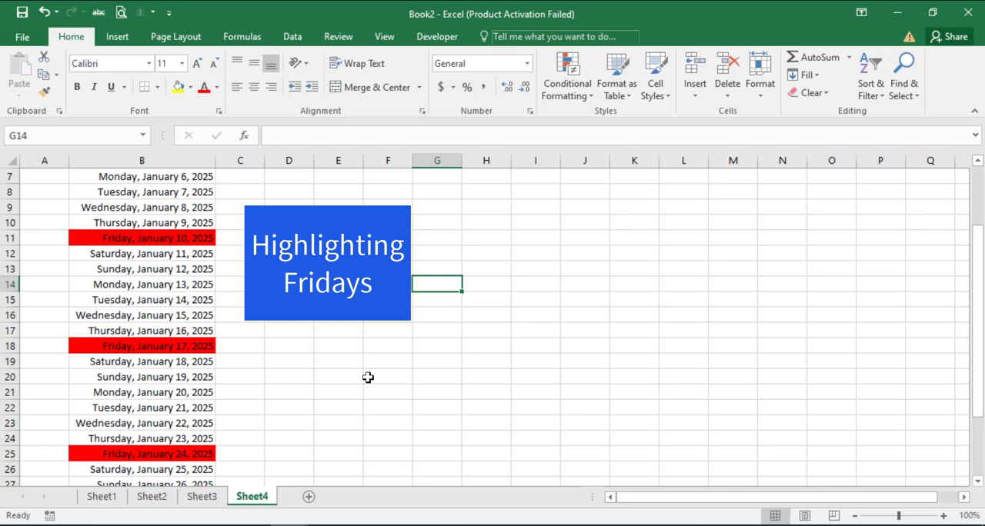
{"action": "scroll", "coordinate": [368, 377], "scroll_direction": "down", "scroll_amount": 3}
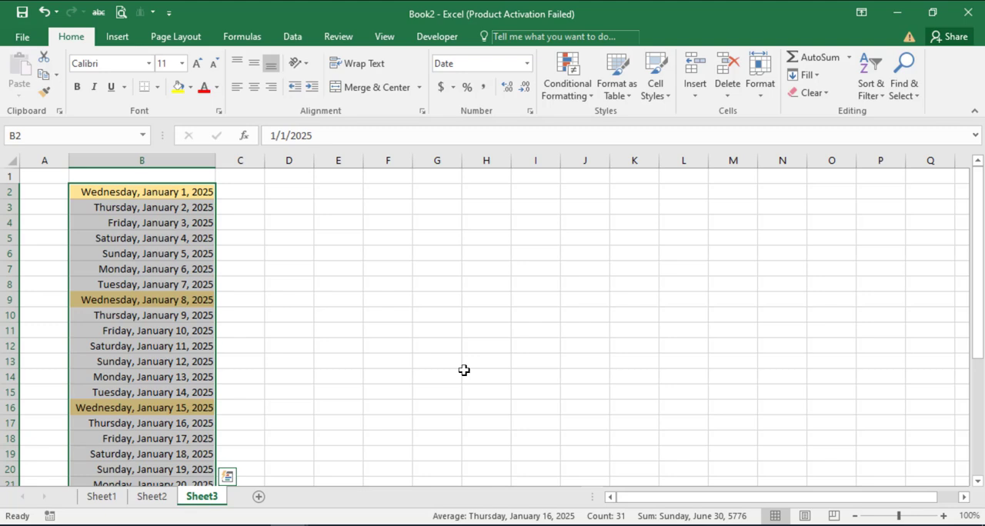
{"action": "scroll", "coordinate": [319, 320], "scroll_direction": "down", "scroll_amount": 6}
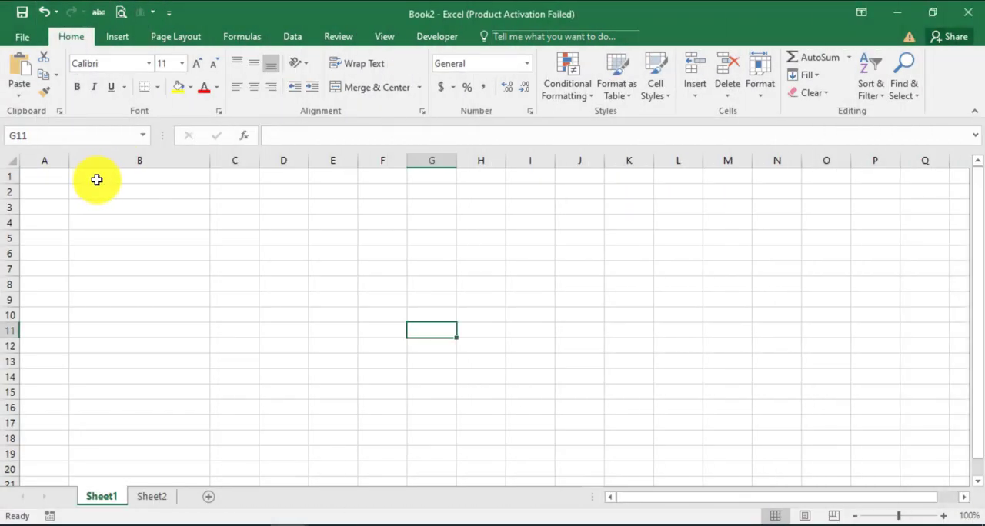
Enter the date 1/1/2025 in cell B2 of Sheet1
{"action": "left_click", "coordinate": [98, 188]}
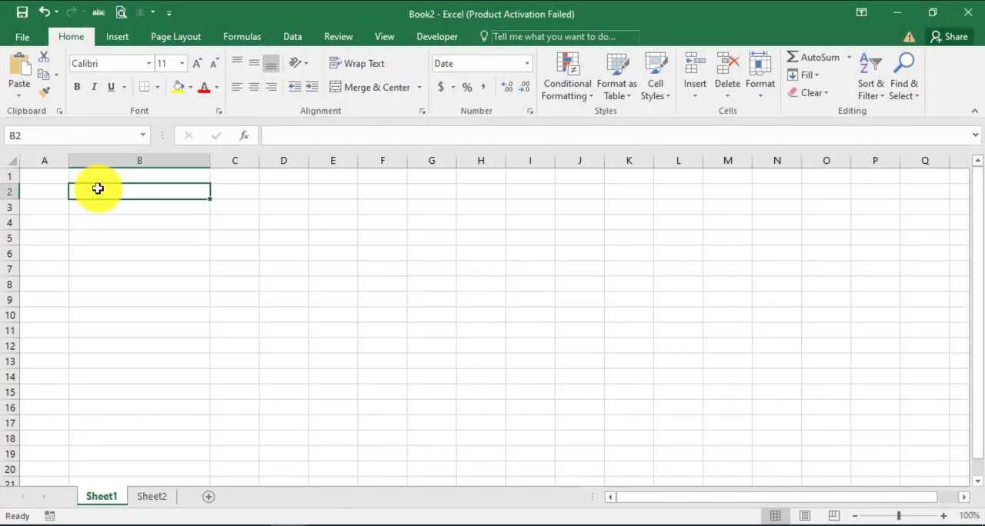
{"action": "type", "text": "1/1"}
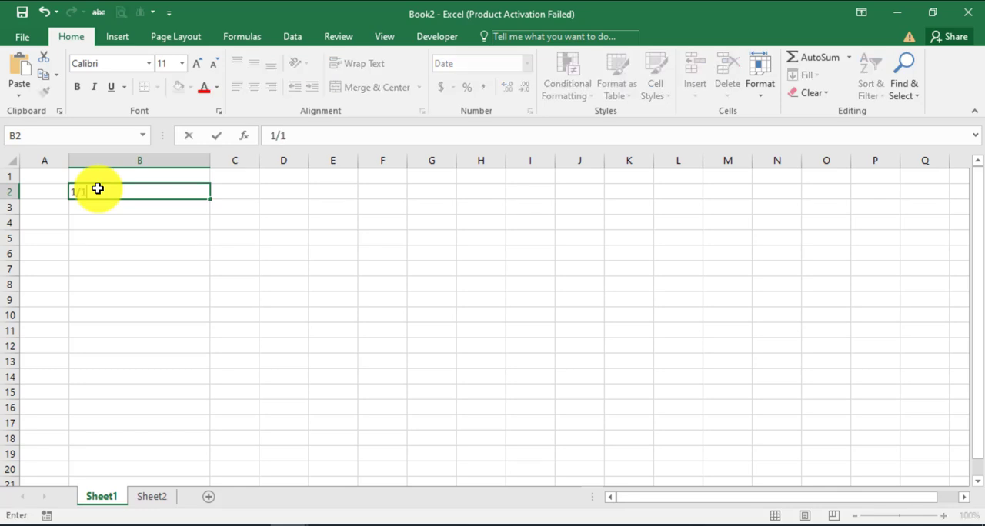
{"action": "type", "text": "/2025"}
{"action": "key", "text": "Return"}
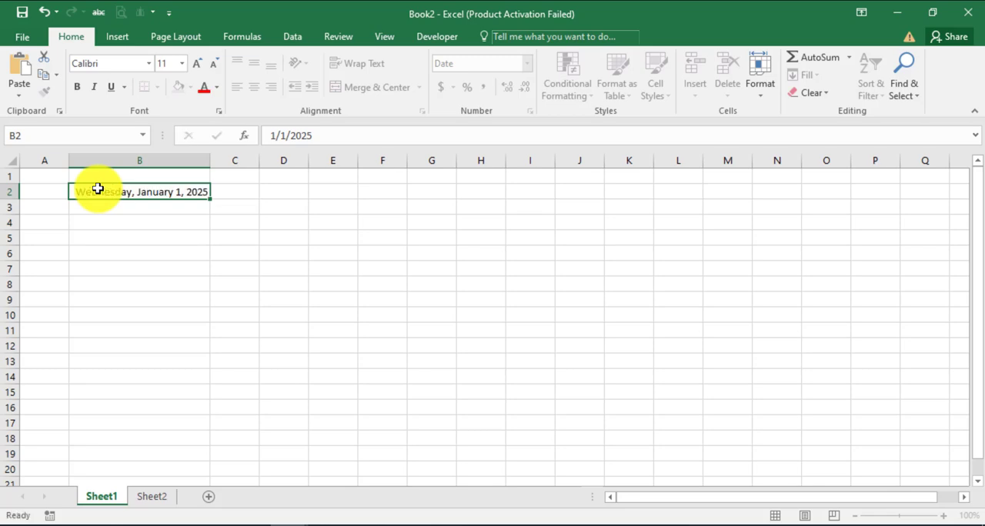
Apply the Long Date number format to the date in cell B2
{"action": "left_click", "coordinate": [108, 190]}
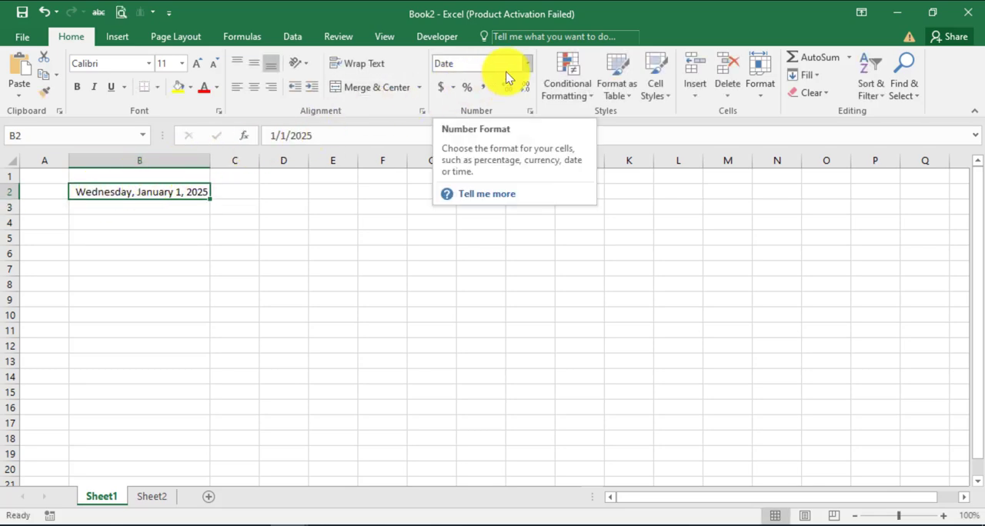
{"action": "left_click", "coordinate": [528, 64]}
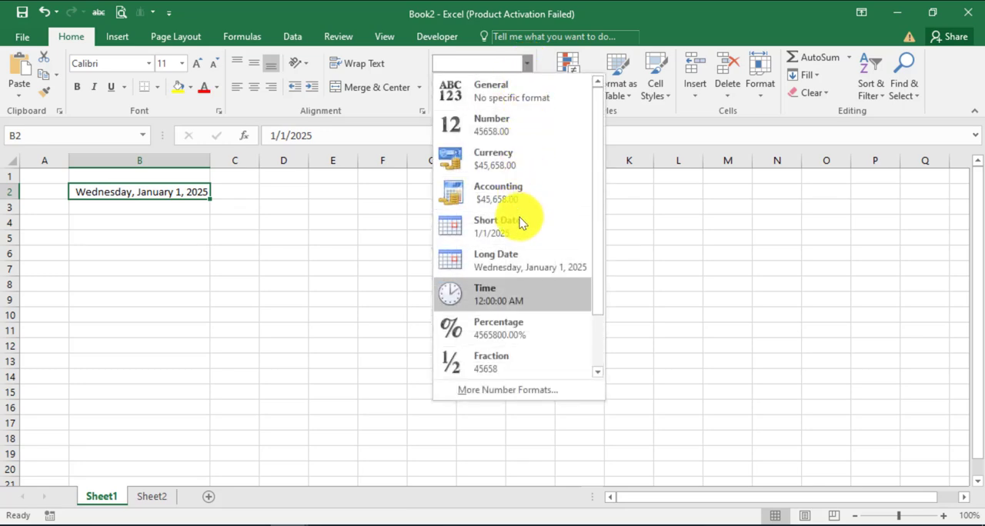
{"action": "left_click", "coordinate": [519, 264]}
{"action": "left_click", "coordinate": [151, 212]}
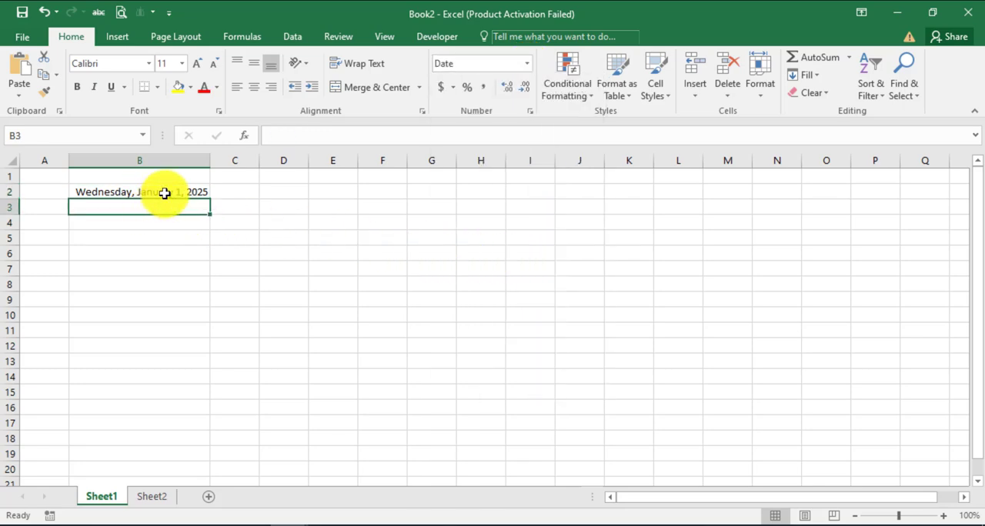
{"action": "left_click", "coordinate": [165, 192]}
Enter the formula =WEEKDAY(B2,1) in cell C2 to get the weekday number of the date
{"action": "left_click", "coordinate": [244, 188]}
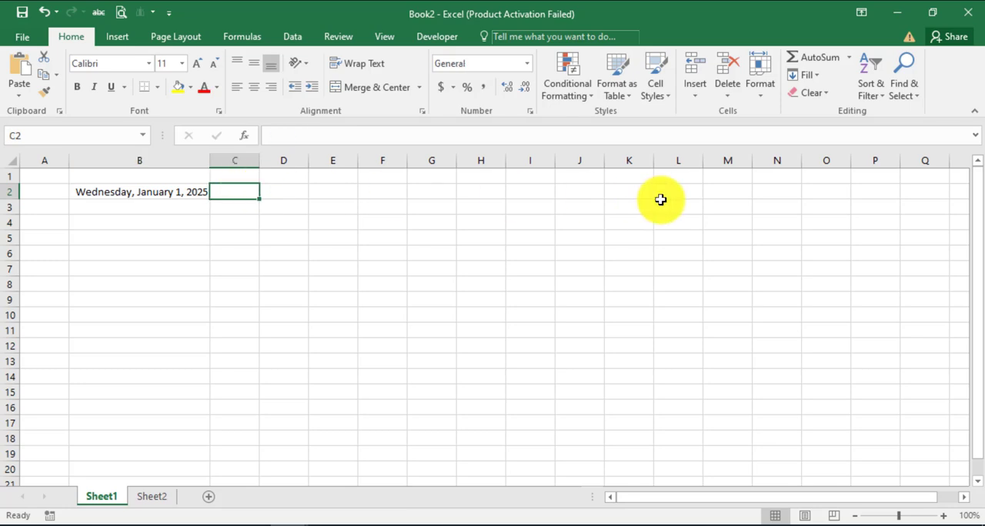
{"action": "type", "text": "=weekday"}
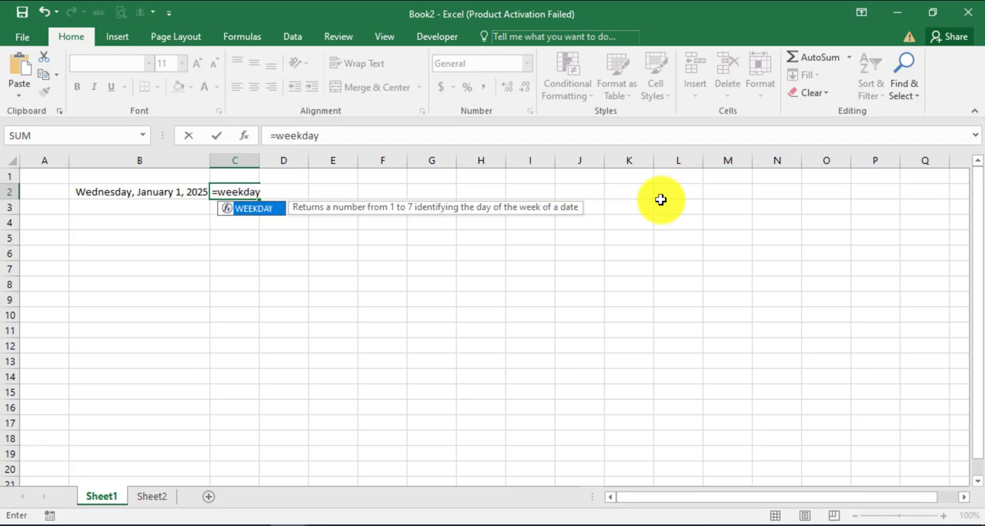
{"action": "type", "text": "("}
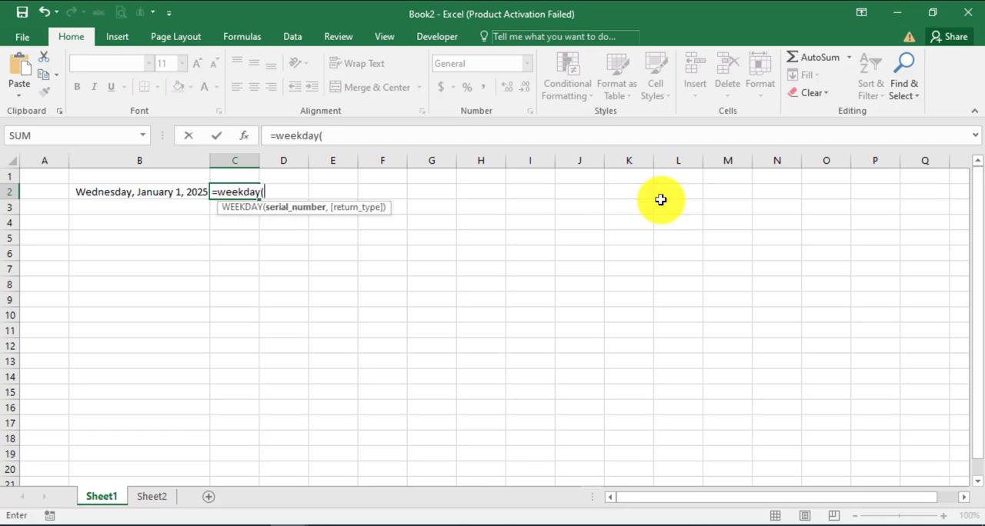
{"action": "left_click", "coordinate": [136, 188]}
{"action": "type", "text": ","}
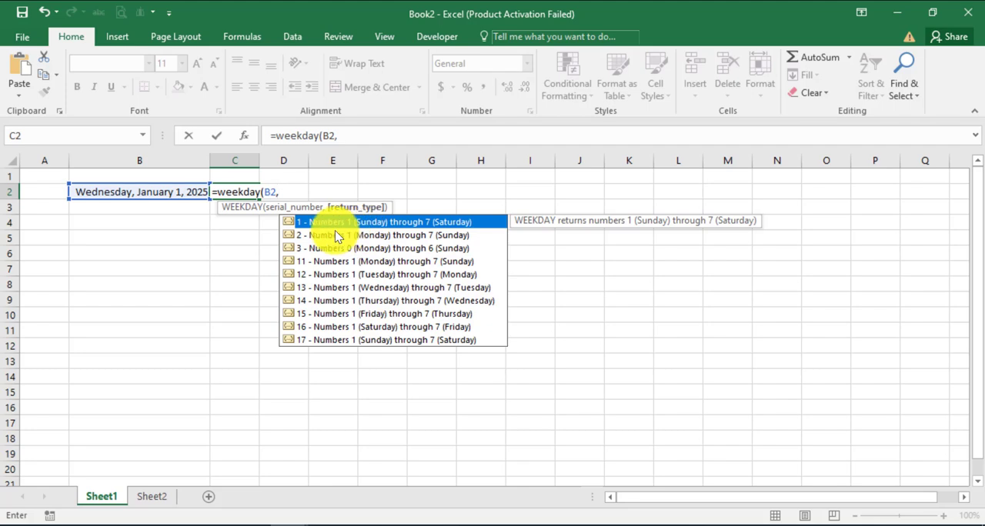
{"action": "type", "text": "1)"}
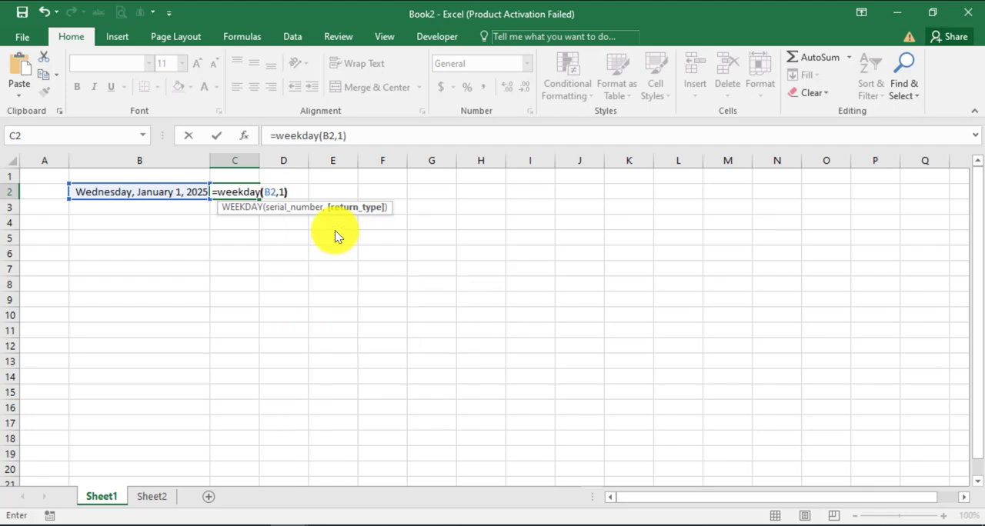
{"action": "key", "text": "Return"}
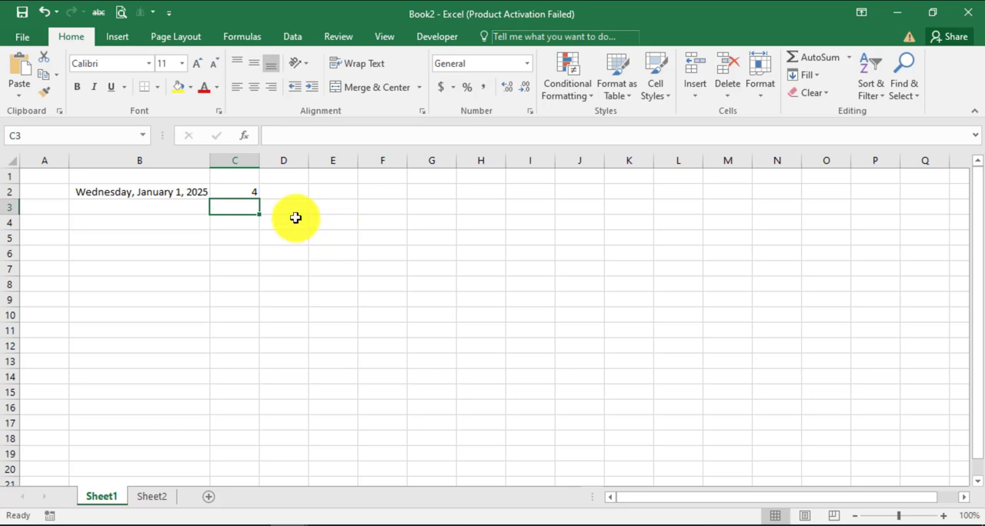
Fill the dates in column B and the WEEKDAY formula in column C down to row 8
{"action": "left_click", "coordinate": [198, 188]}
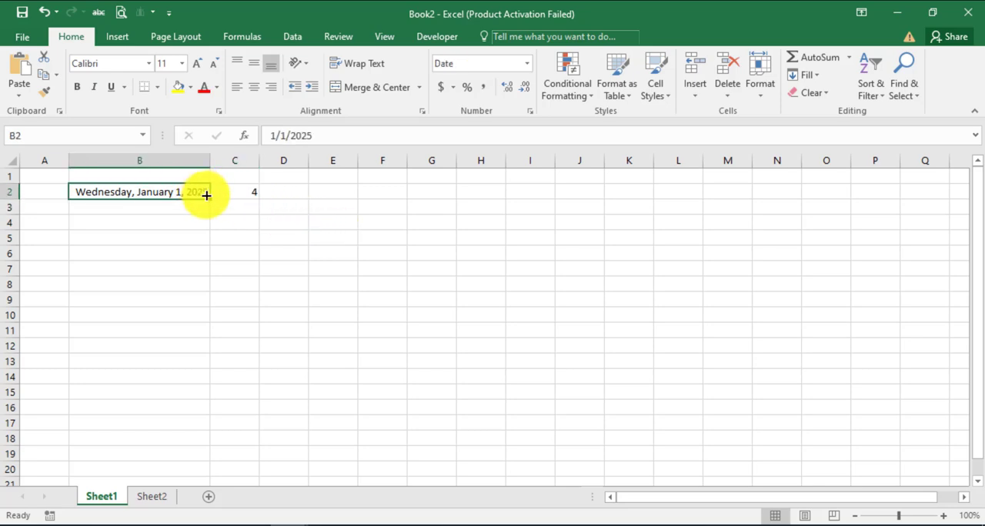
{"action": "left_click_drag", "start_coordinate": [209, 198], "coordinate": [206, 297]}
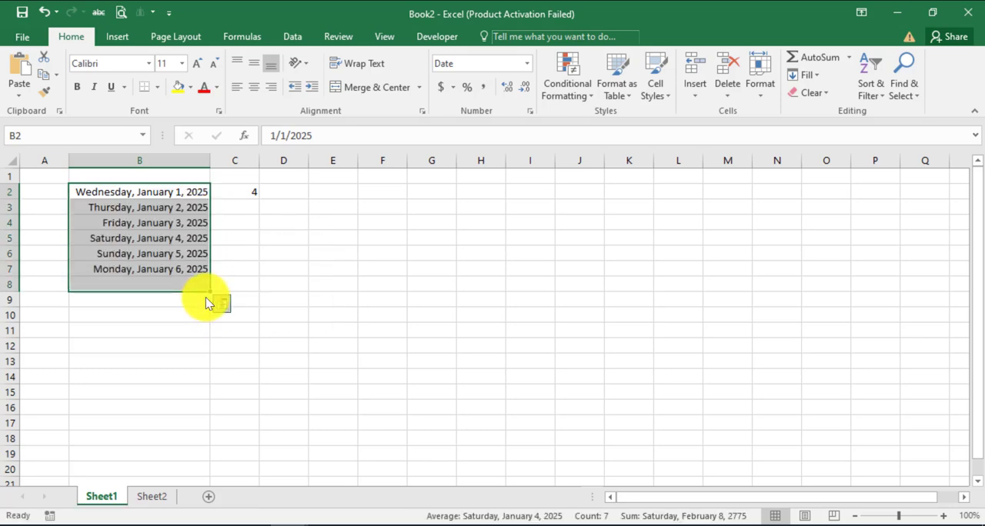
{"action": "left_click", "coordinate": [245, 195]}
{"action": "left_click_drag", "start_coordinate": [258, 200], "coordinate": [256, 291]}
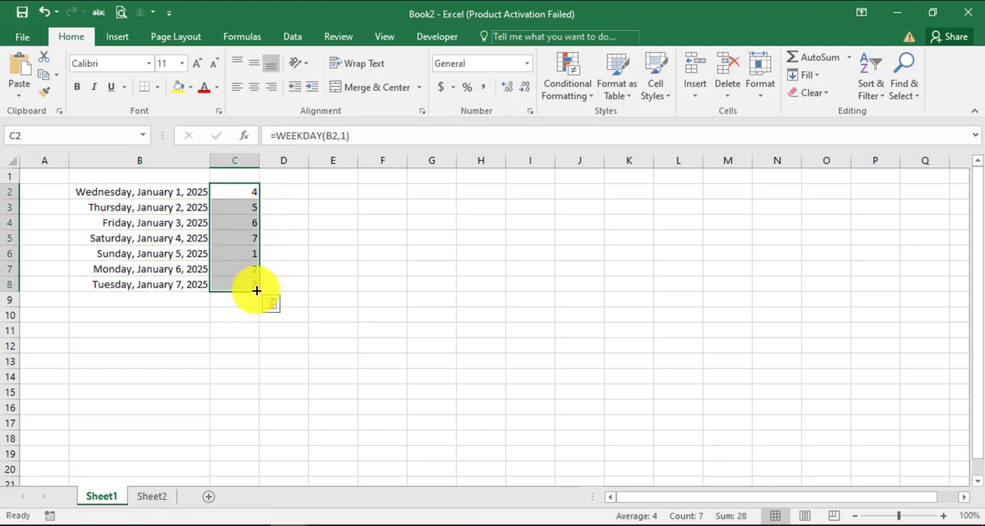
{"action": "left_click", "coordinate": [608, 343]}
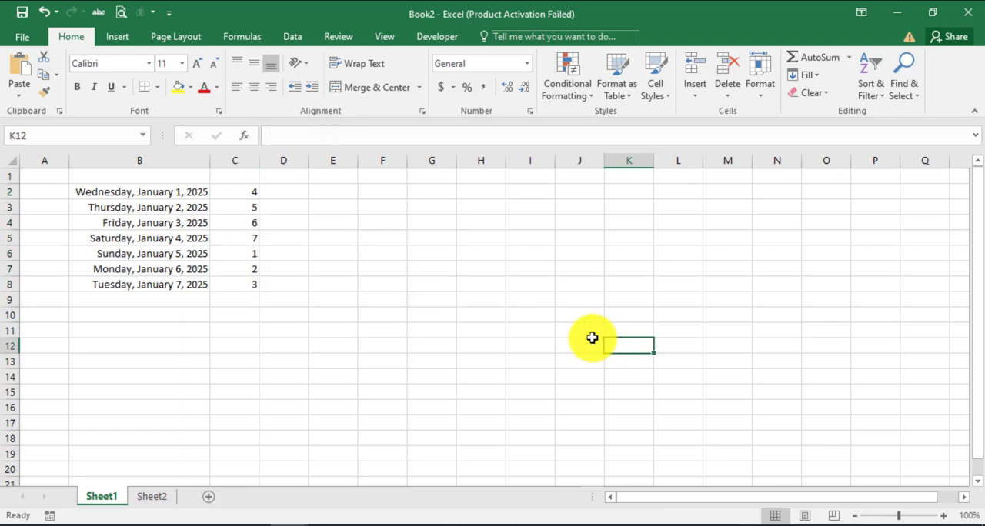
Copy the dates in B2:B8 to Sheet2 starting at cell B2, and fit column B to its contents
{"action": "left_click", "coordinate": [157, 194]}
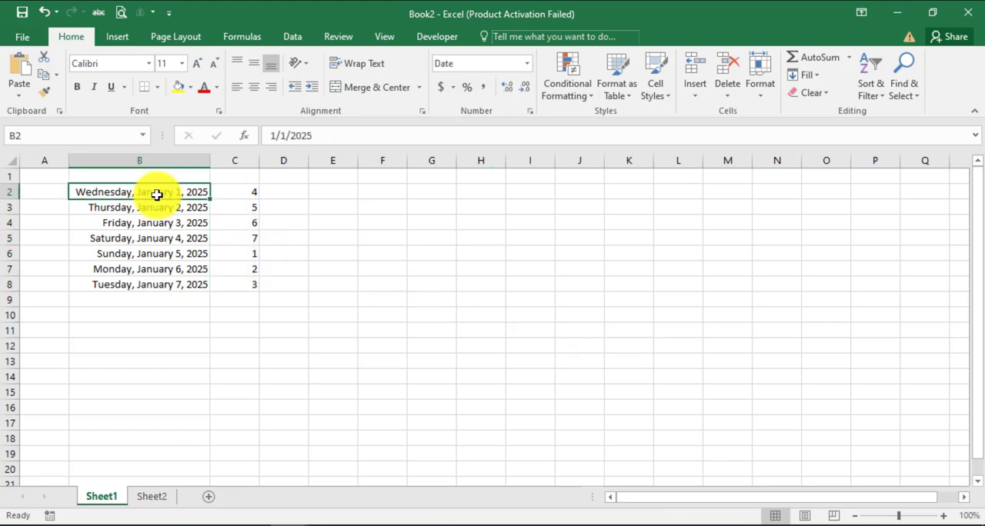
{"action": "mouse_move", "coordinate": [157, 195]}
{"action": "left_mouse_down"}
{"action": "mouse_move", "coordinate": [154, 247]}
{"action": "mouse_move", "coordinate": [167, 281]}
{"action": "left_mouse_up"}
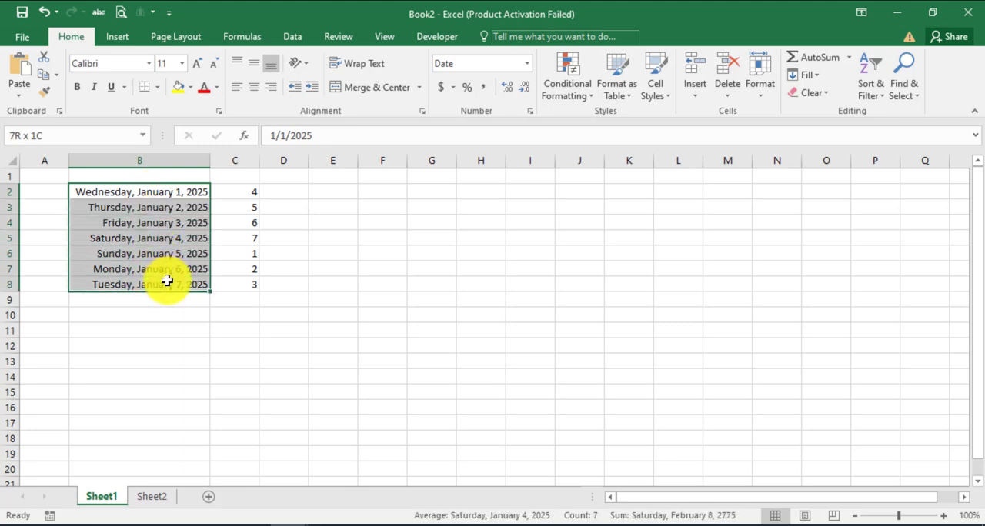
{"action": "left_click_drag", "start_coordinate": [167, 281], "coordinate": [168, 283]}
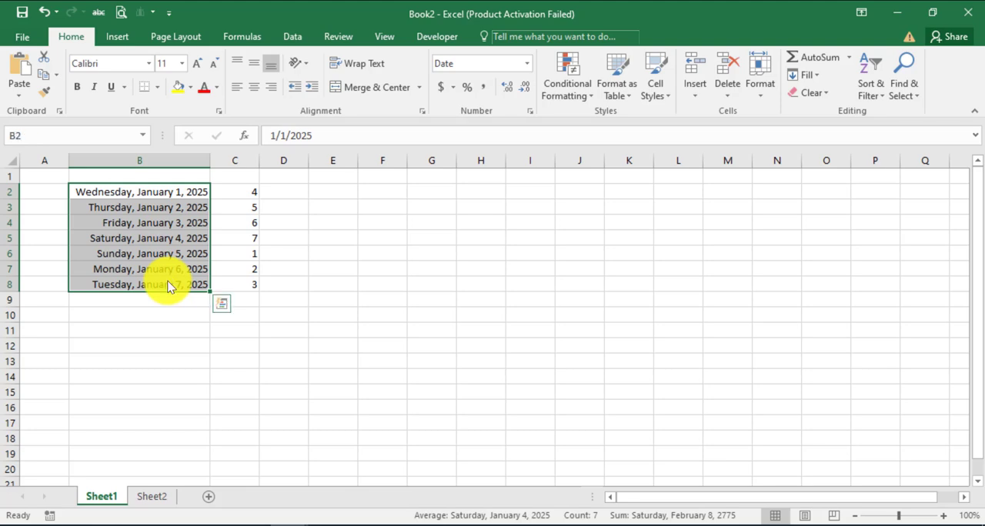
{"action": "left_click", "coordinate": [44, 75]}
{"action": "left_click", "coordinate": [151, 495]}
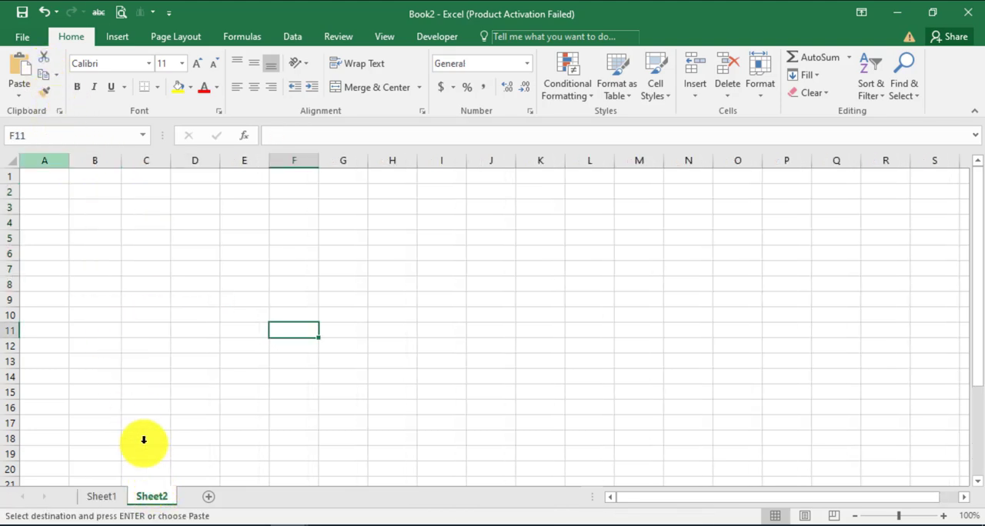
{"action": "left_click", "coordinate": [83, 192]}
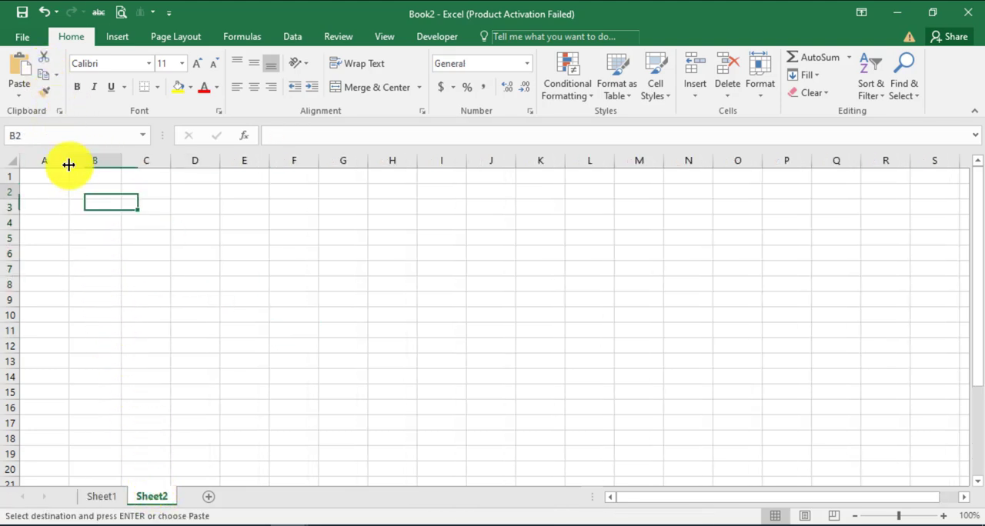
{"action": "left_click", "coordinate": [21, 70]}
{"action": "double_click", "coordinate": [121, 160]}
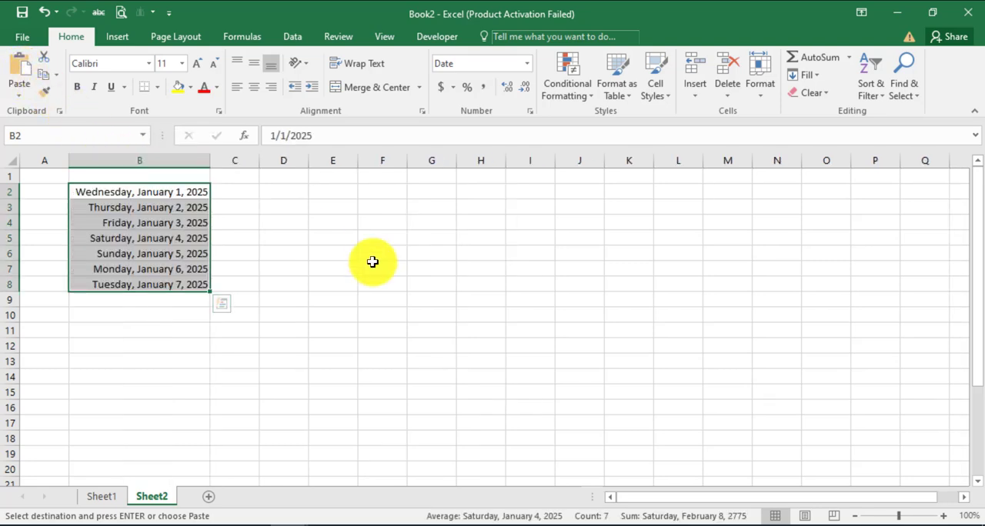
Extend the date series on Sheet2 down to January 31, 2025 in row 32, and refit column B's width
{"action": "left_click", "coordinate": [201, 284]}
{"action": "left_click_drag", "start_coordinate": [201, 285], "coordinate": [213, 401]}
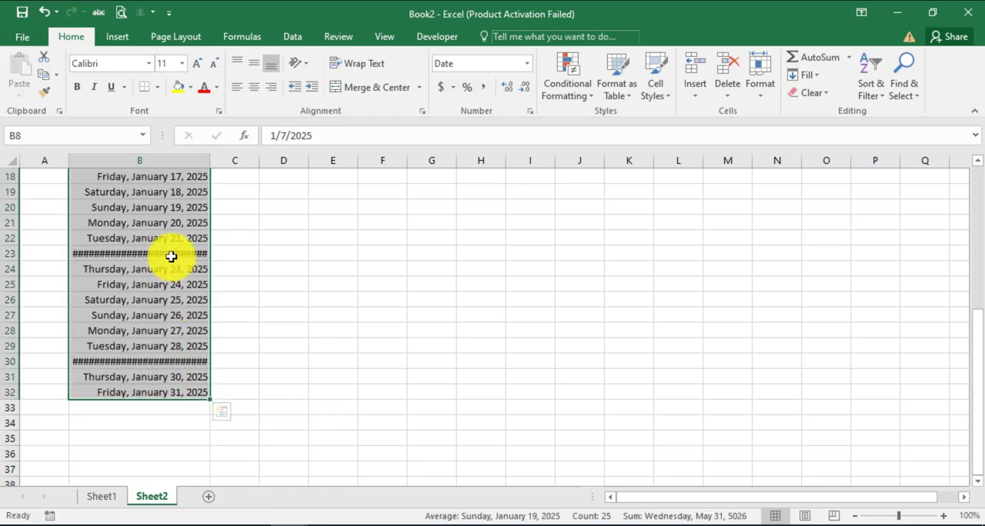
{"action": "double_click", "coordinate": [209, 159]}
{"action": "left_click", "coordinate": [371, 329]}
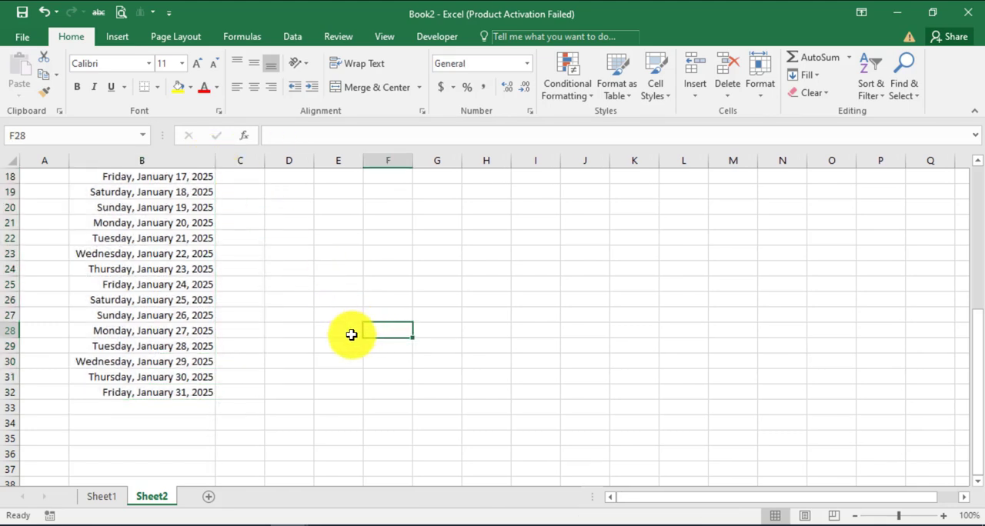
{"action": "scroll", "coordinate": [352, 334], "scroll_direction": "up", "scroll_amount": 6}
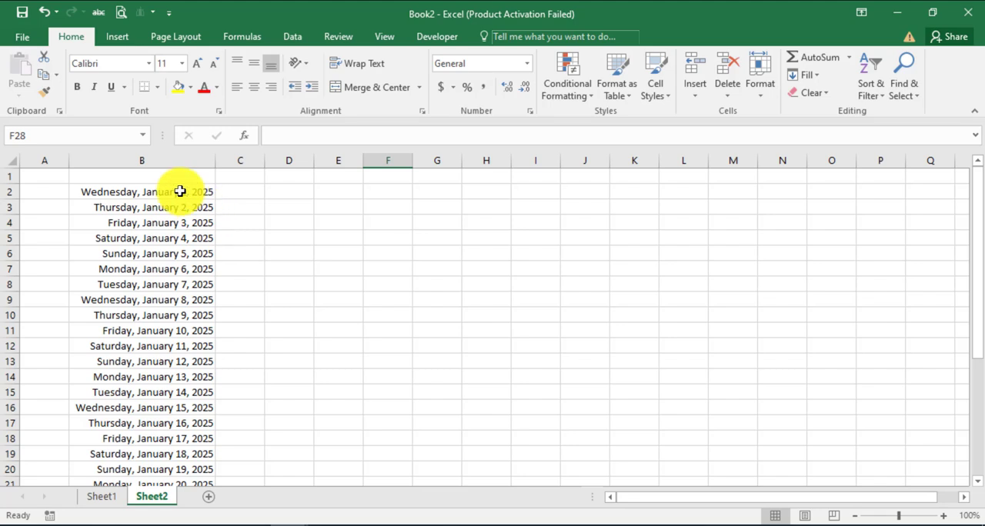
{"action": "left_click", "coordinate": [309, 202]}
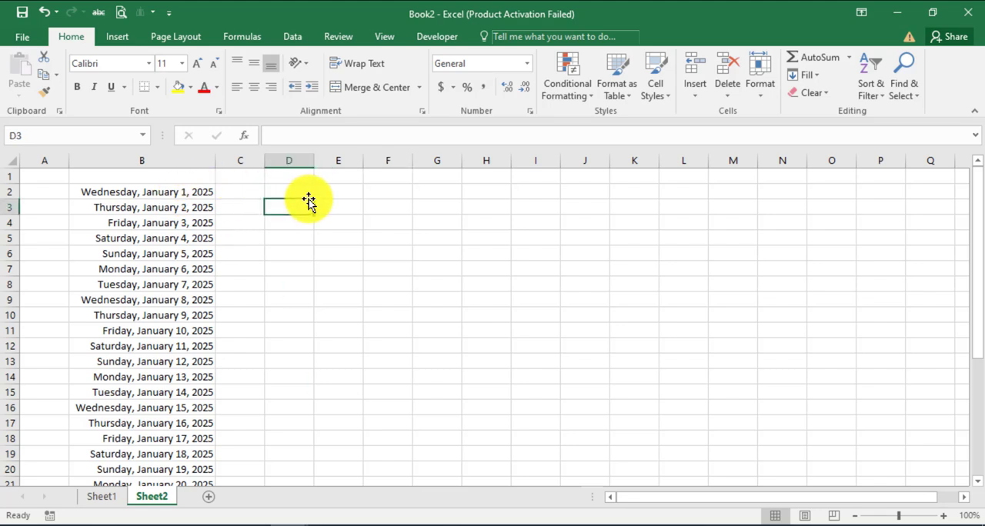
Start a new formula-based conditional formatting rule for the dates in B2:B32 on Sheet2
{"action": "left_click_drag", "start_coordinate": [193, 192], "coordinate": [165, 326]}
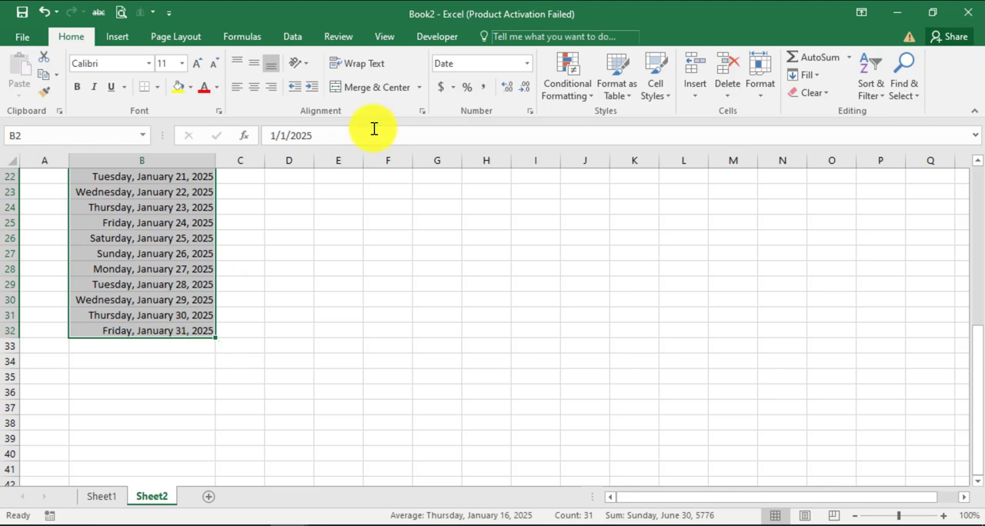
{"action": "left_click", "coordinate": [591, 93]}
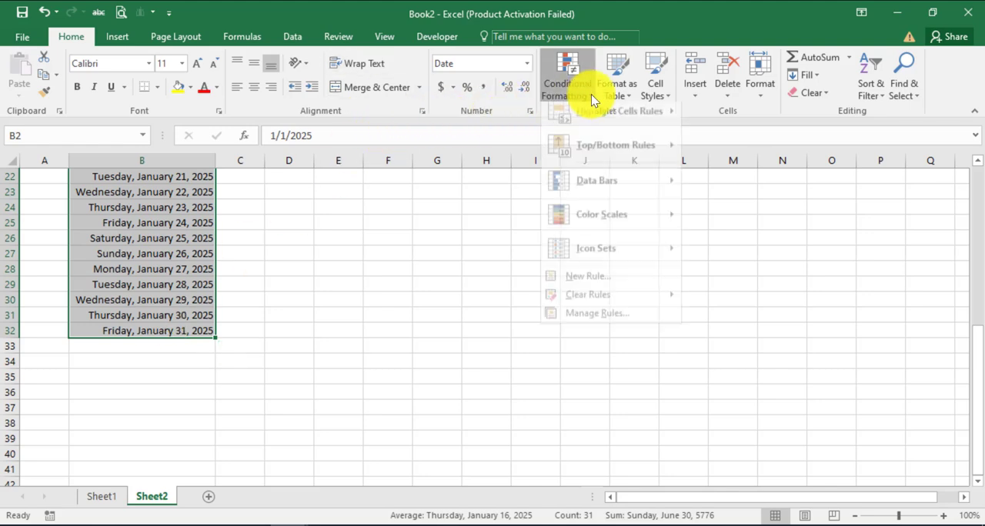
{"action": "left_click", "coordinate": [616, 321]}
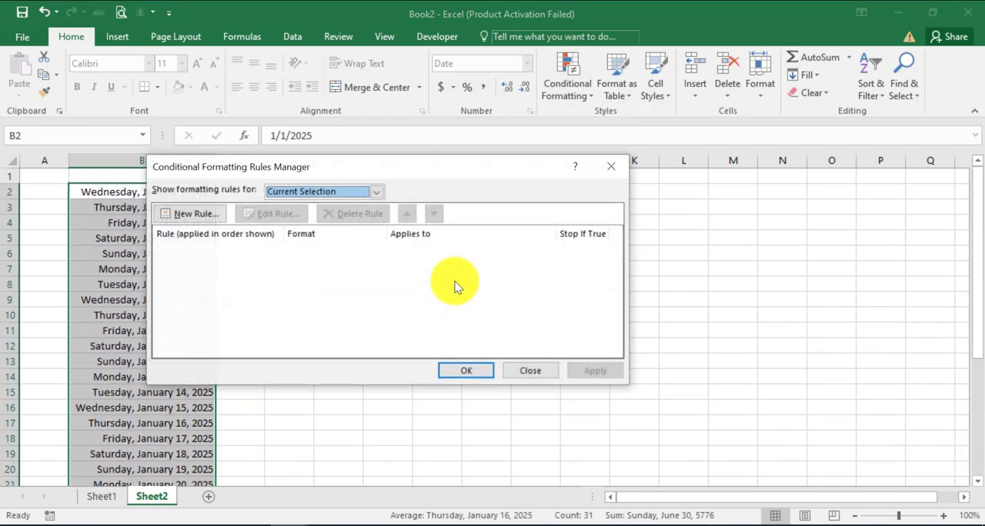
{"action": "left_click", "coordinate": [186, 214]}
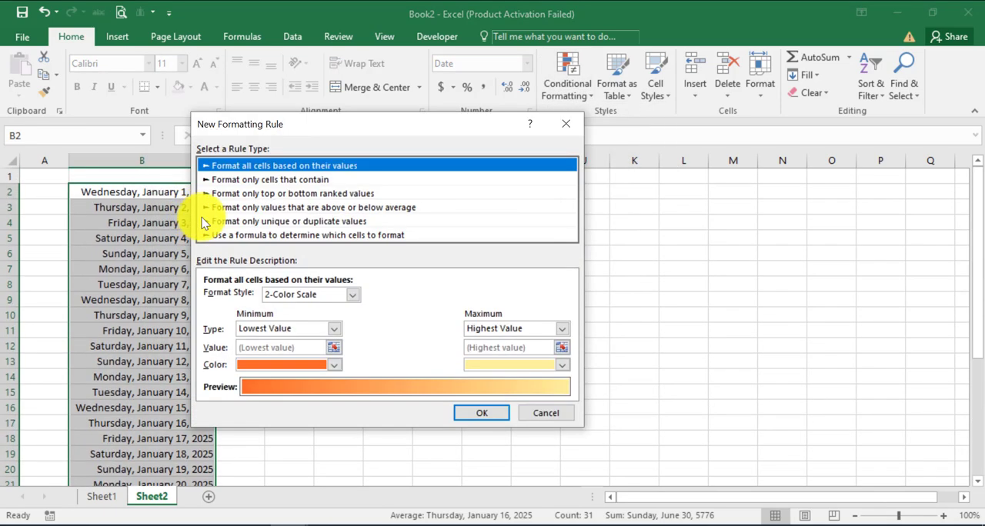
{"action": "left_click", "coordinate": [255, 234]}
Enter =weekday($B2,1)>5 as the formula of the new rule
{"action": "left_click", "coordinate": [245, 297]}
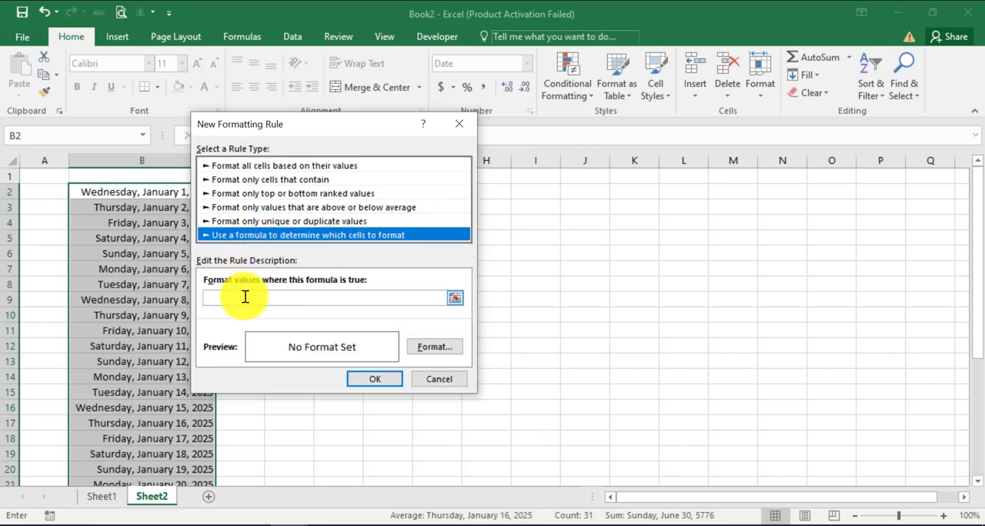
{"action": "type", "text": "=weekda"}
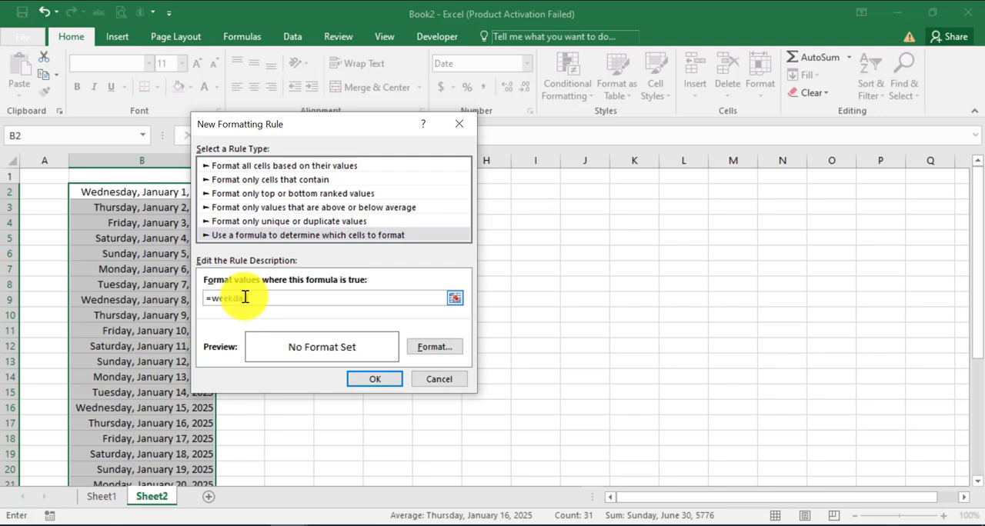
{"action": "type", "text": "y("}
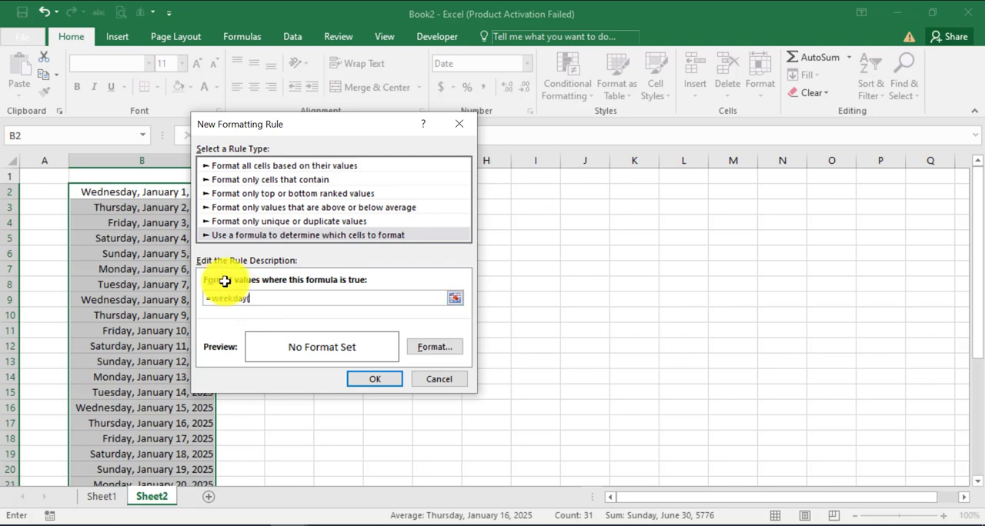
{"action": "left_click", "coordinate": [111, 193]}
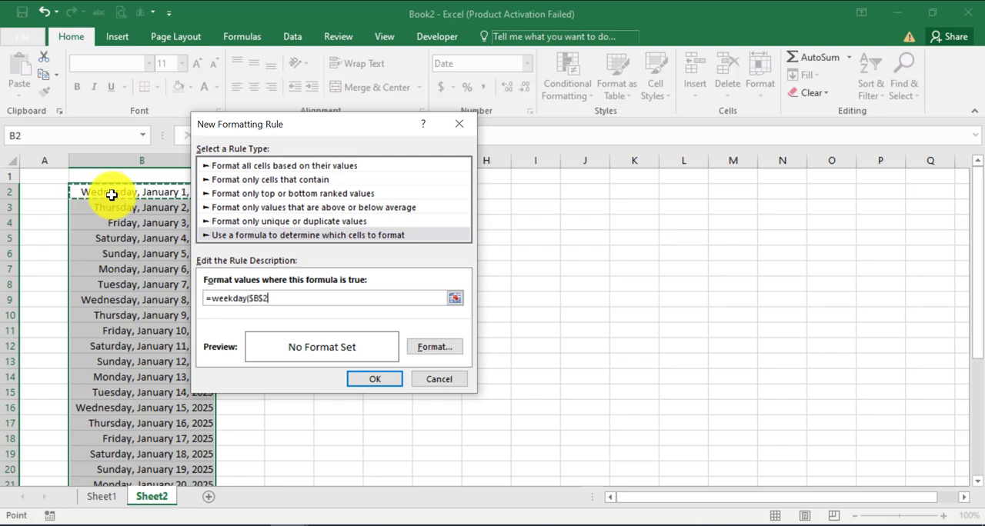
{"action": "key", "text": "F4"}
{"action": "key", "text": "F4"}
{"action": "type", "text": ",1)>5"}
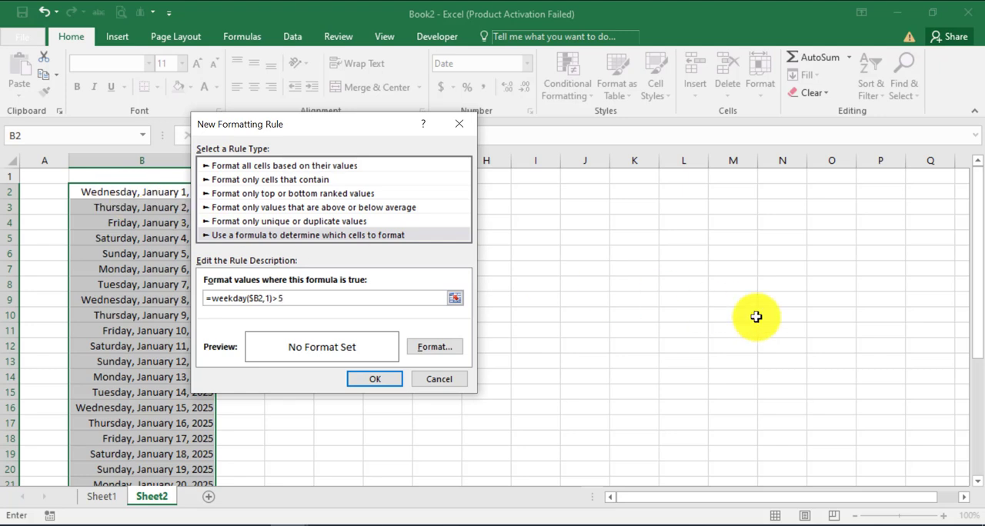
Give the rule a light green fill, apply it to the dates on Sheet2, and check the highlighted days down the list
{"action": "left_click", "coordinate": [437, 347]}
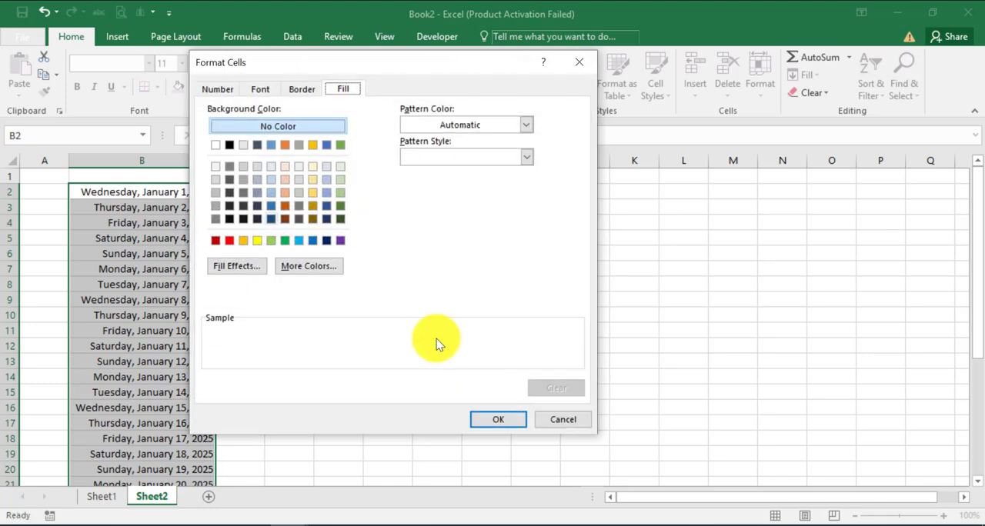
{"action": "left_click", "coordinate": [341, 180]}
{"action": "left_click", "coordinate": [504, 420]}
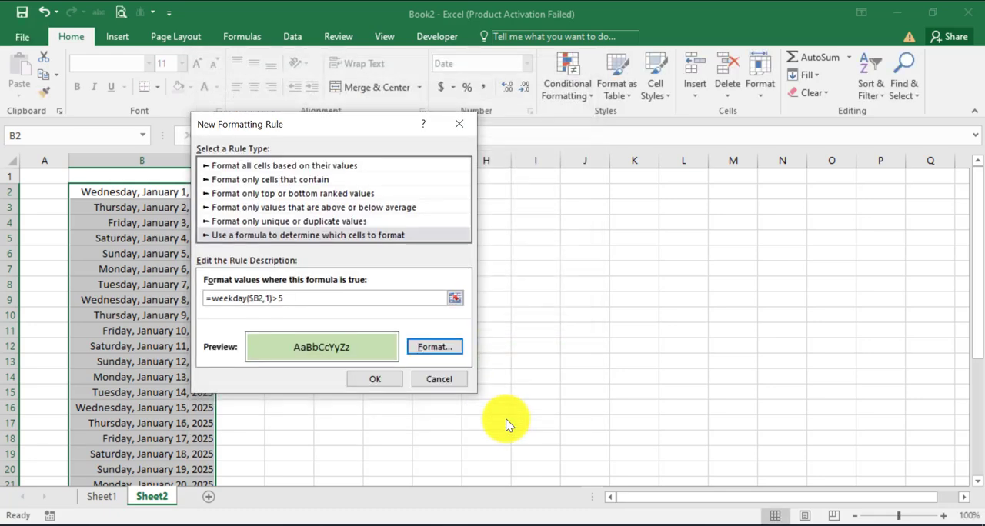
{"action": "left_click", "coordinate": [372, 379]}
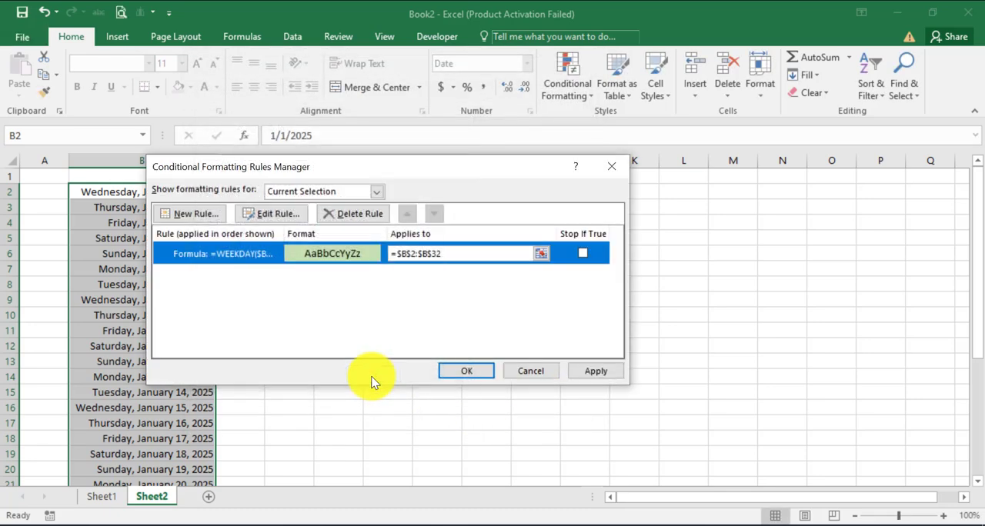
{"action": "left_click", "coordinate": [458, 373]}
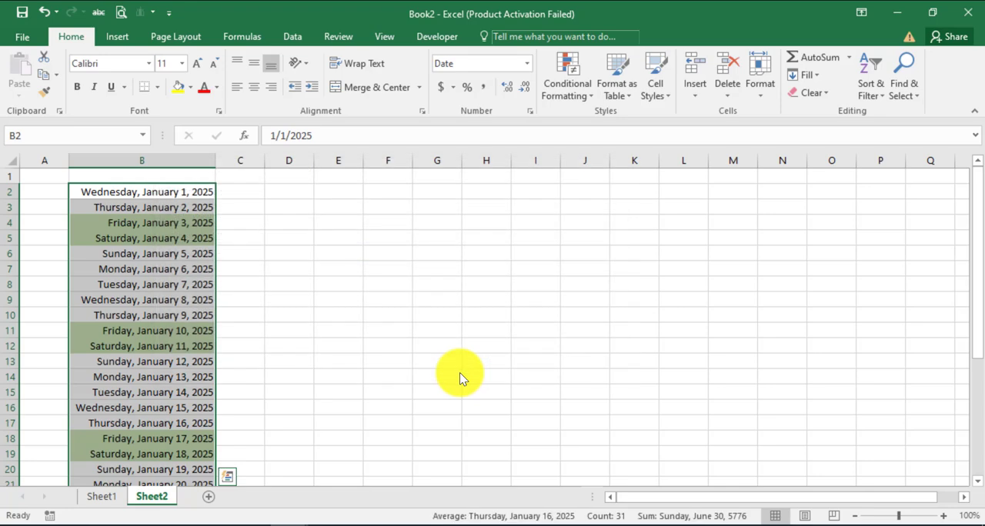
{"action": "scroll", "coordinate": [424, 380], "scroll_direction": "down", "scroll_amount": 4}
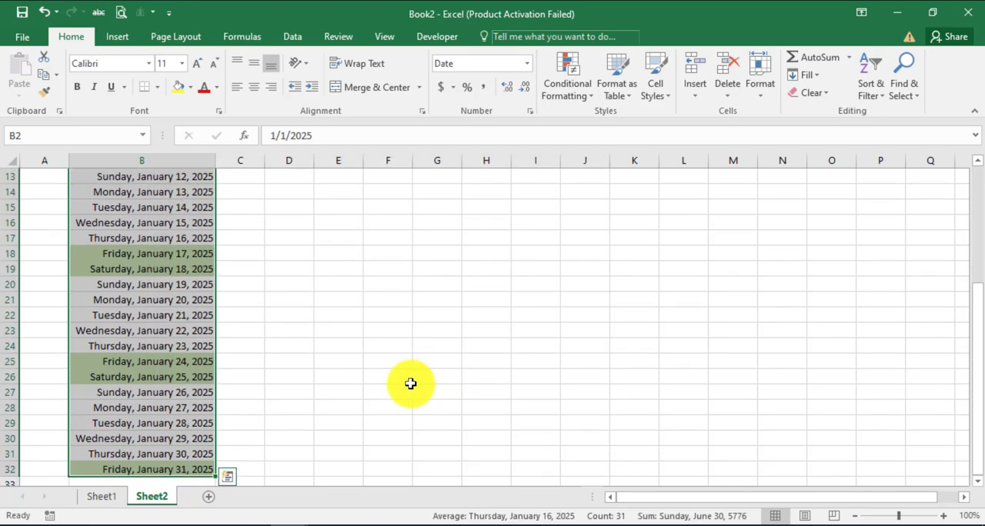
{"action": "scroll", "coordinate": [410, 383], "scroll_direction": "down", "scroll_amount": 2}
{"action": "scroll", "coordinate": [410, 383], "scroll_direction": "up", "scroll_amount": 6}
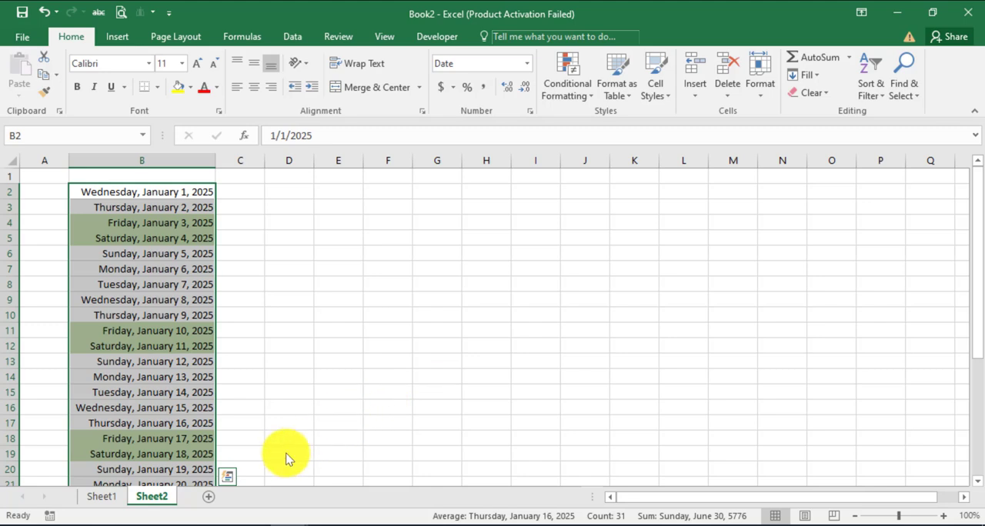
Add a new worksheet and enter the date 1/1/2025 in its cell B2
{"action": "left_click", "coordinate": [209, 496]}
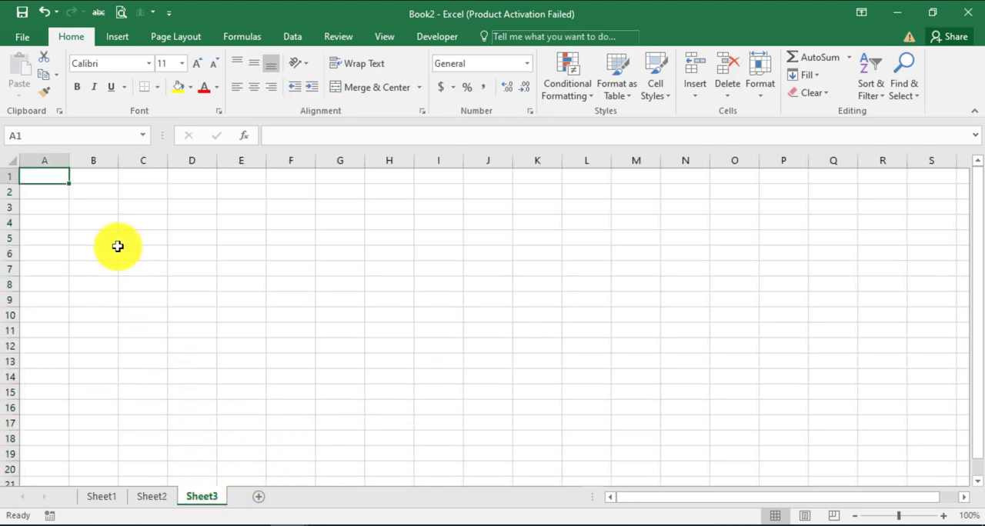
{"action": "left_click", "coordinate": [97, 191]}
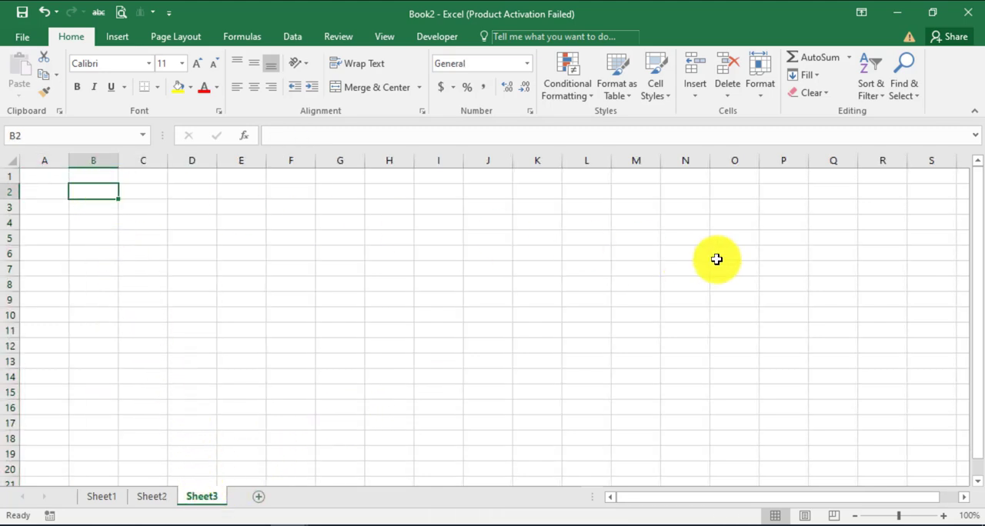
{"action": "type", "text": "1/1/25"}
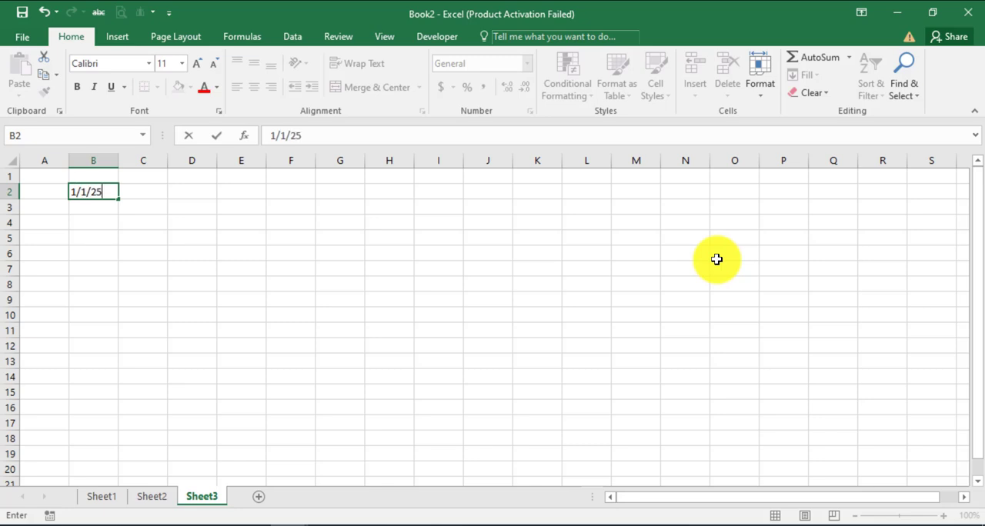
{"action": "key", "text": "Return"}
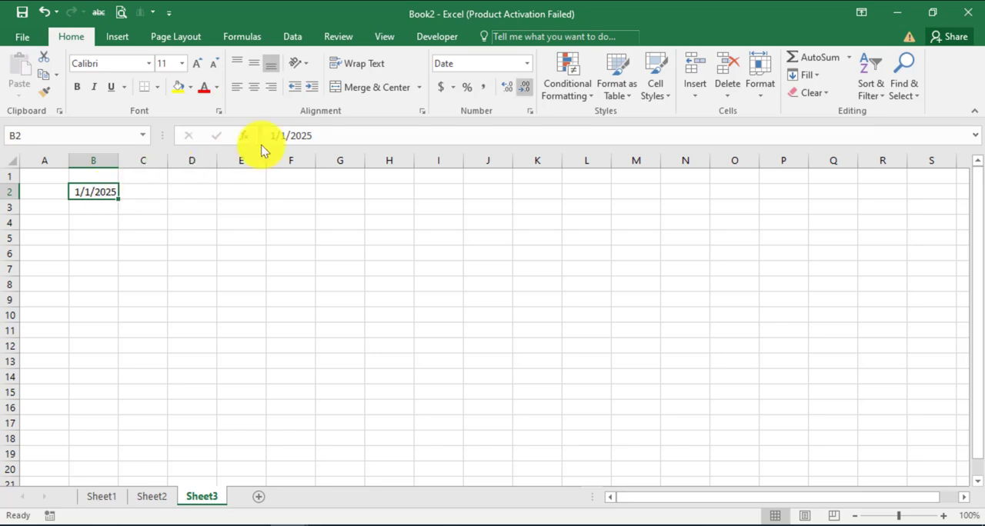
Format B2 as Long Date and extend the dates down to January 31, 2025 in row 32, with column B fitted to its contents
{"action": "left_click", "coordinate": [527, 63]}
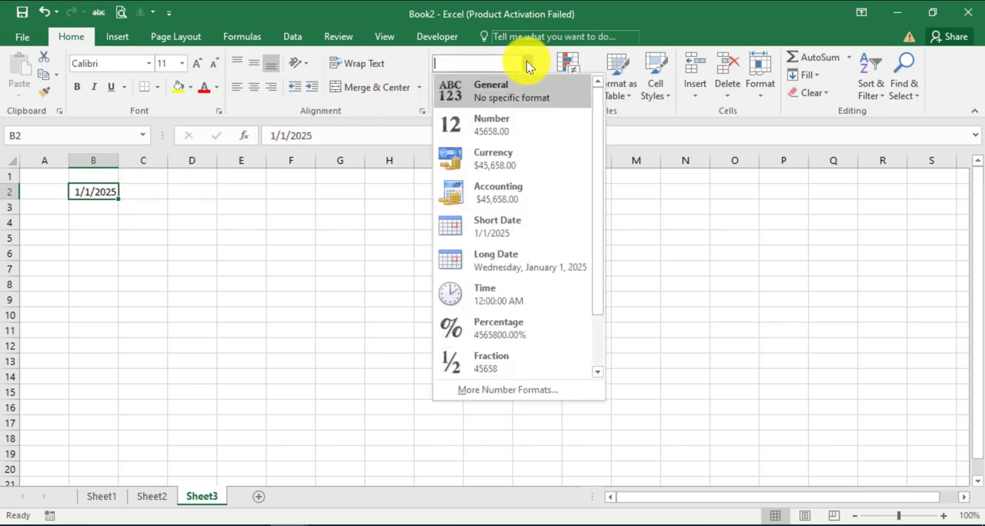
{"action": "left_click", "coordinate": [507, 261]}
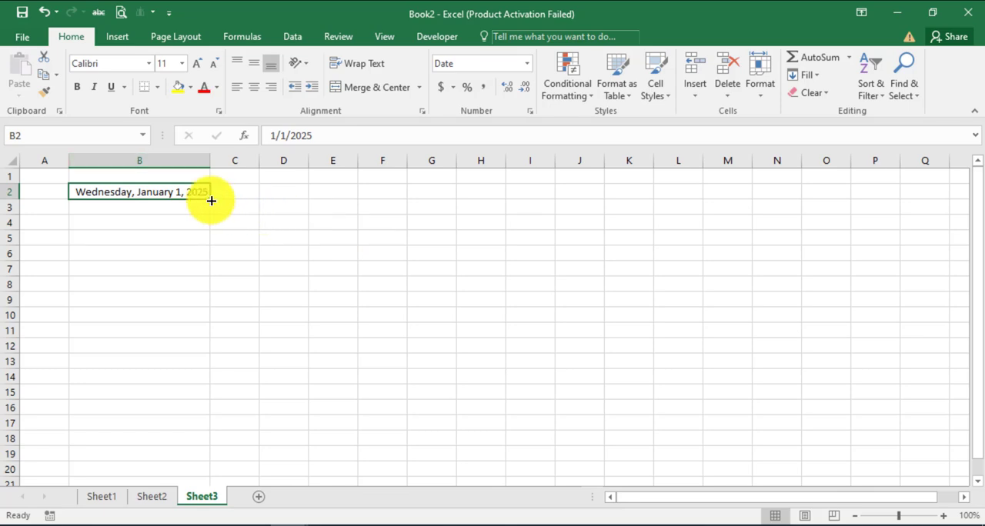
{"action": "left_click_drag", "start_coordinate": [210, 201], "coordinate": [202, 312]}
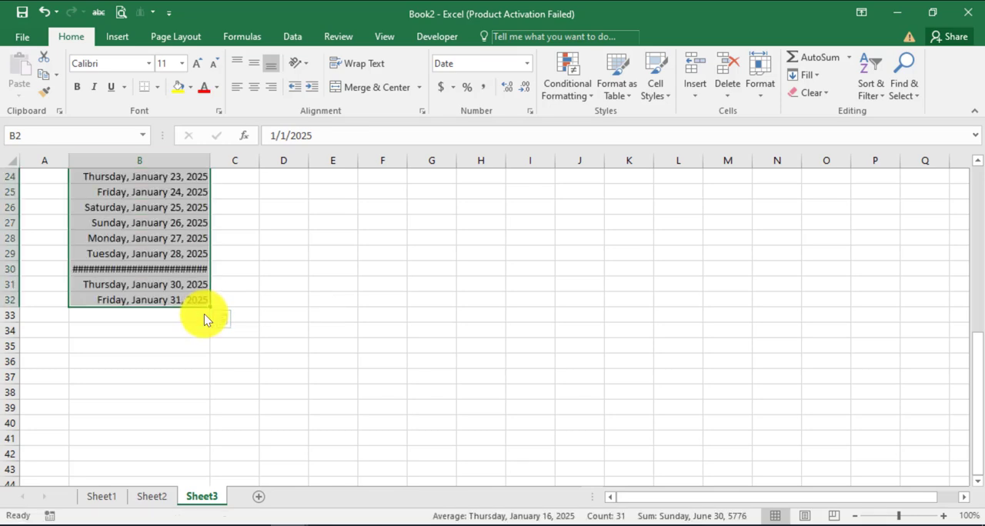
{"action": "double_click", "coordinate": [211, 157]}
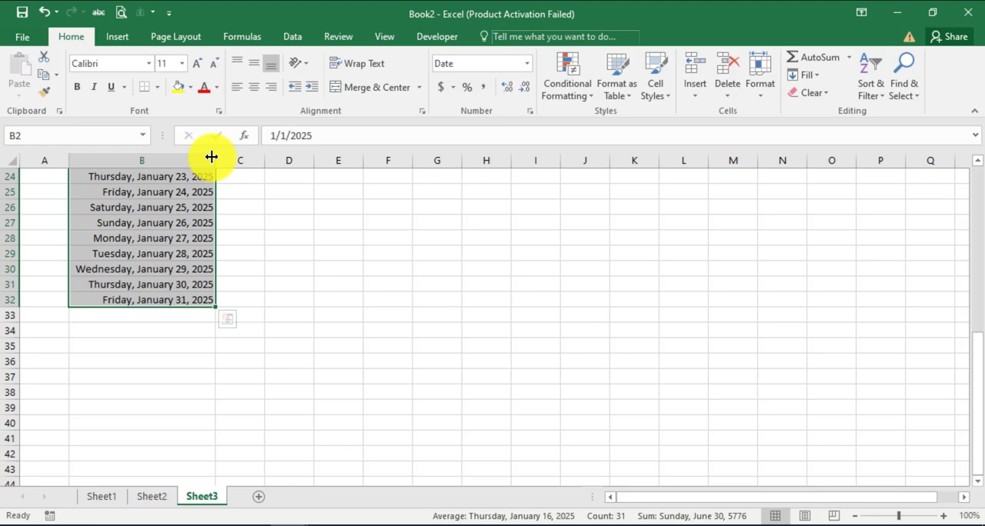
Start a new formula-based conditional formatting rule for the dates in B2:B32 on Sheet3
{"action": "left_click", "coordinate": [586, 95]}
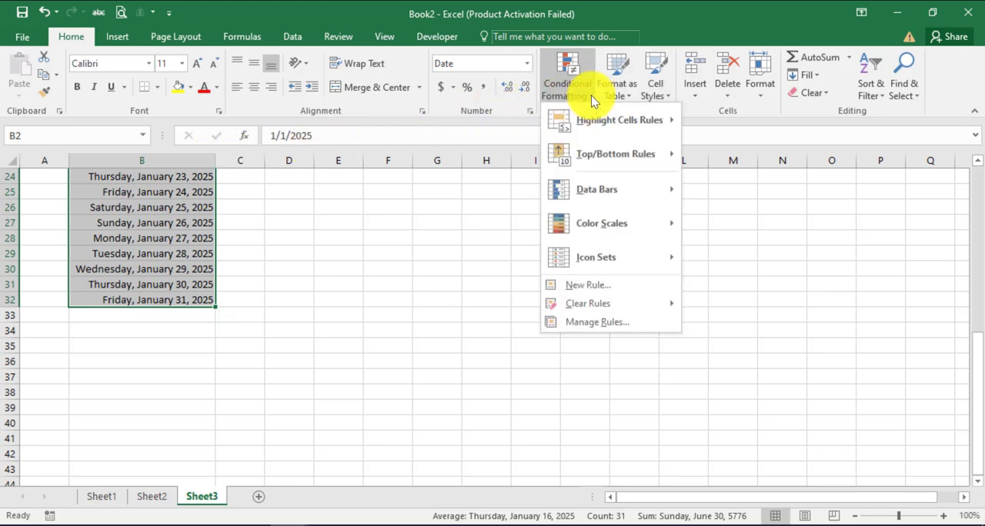
{"action": "left_click", "coordinate": [601, 321]}
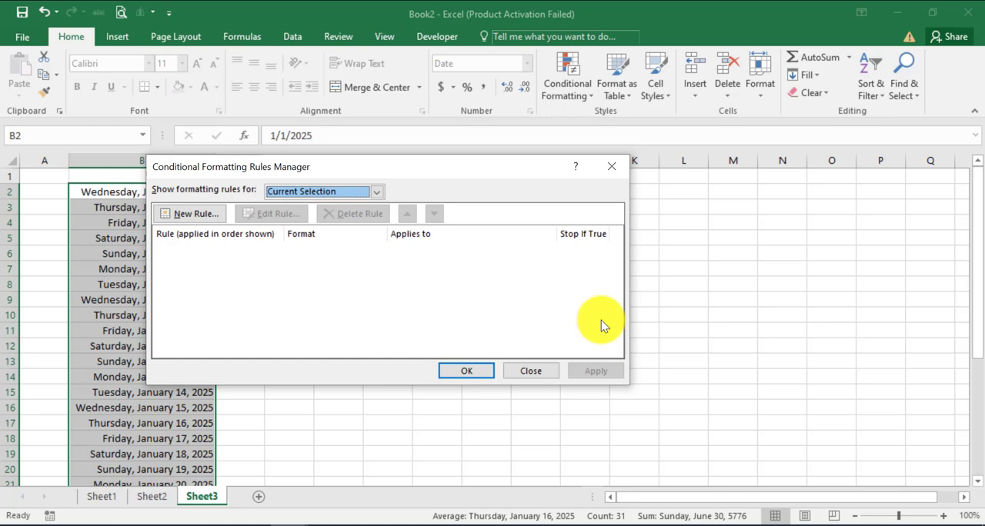
{"action": "left_click", "coordinate": [205, 218]}
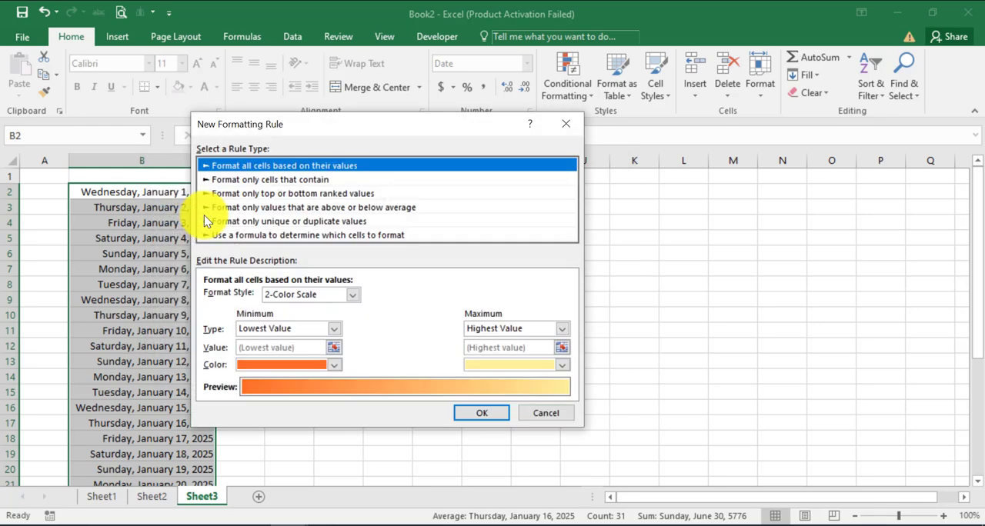
{"action": "left_click", "coordinate": [329, 237]}
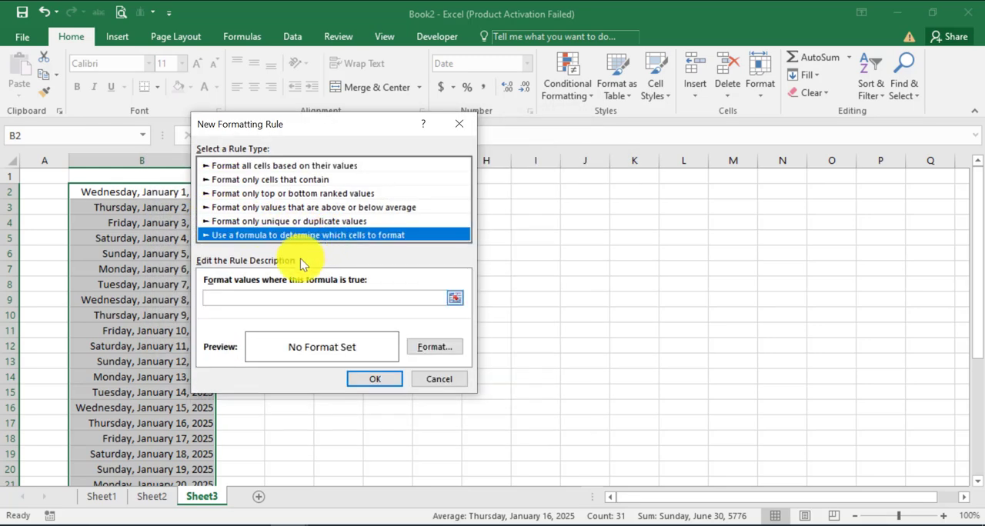
Enter =weekday($B2,1)=4 as the rule's formula so that it matches Wednesdays
{"action": "left_click", "coordinate": [246, 300]}
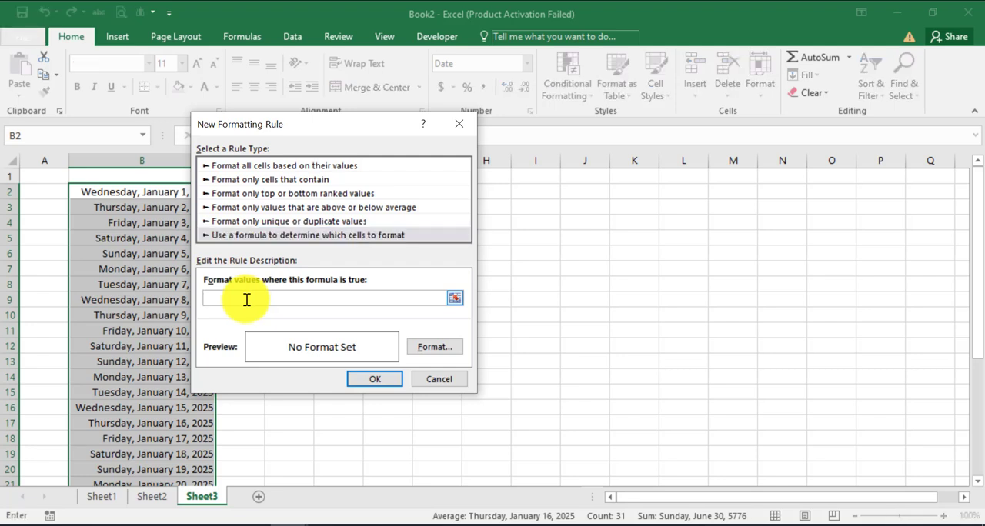
{"action": "type", "text": "="}
{"action": "type", "text": "weekday"}
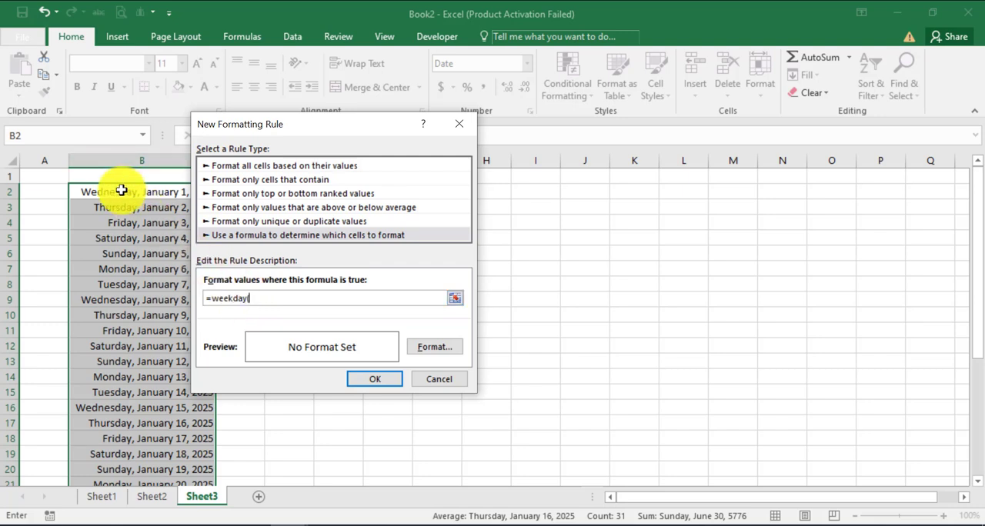
{"action": "type", "text": "("}
{"action": "left_click", "coordinate": [121, 190]}
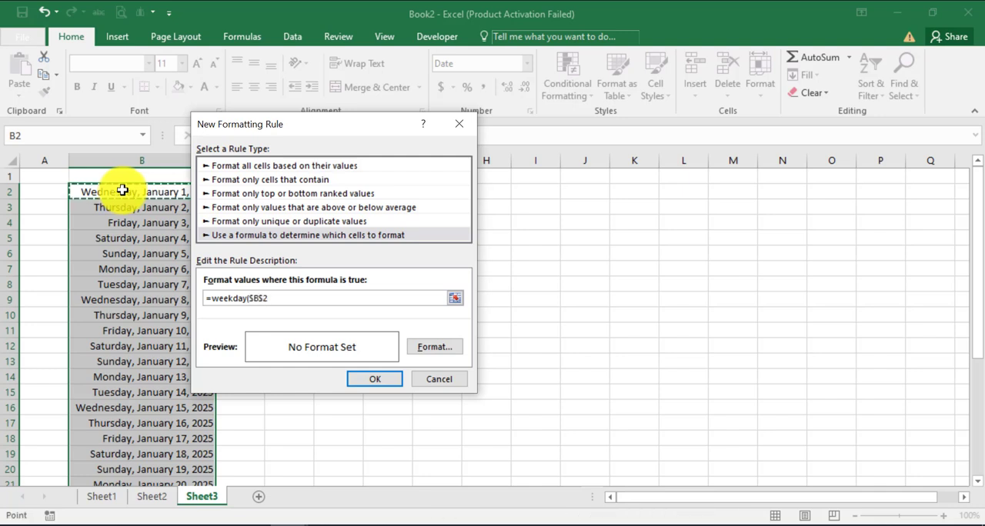
{"action": "key", "text": "F4"}
{"action": "key", "text": "F4"}
{"action": "type", "text": ",1)=4"}
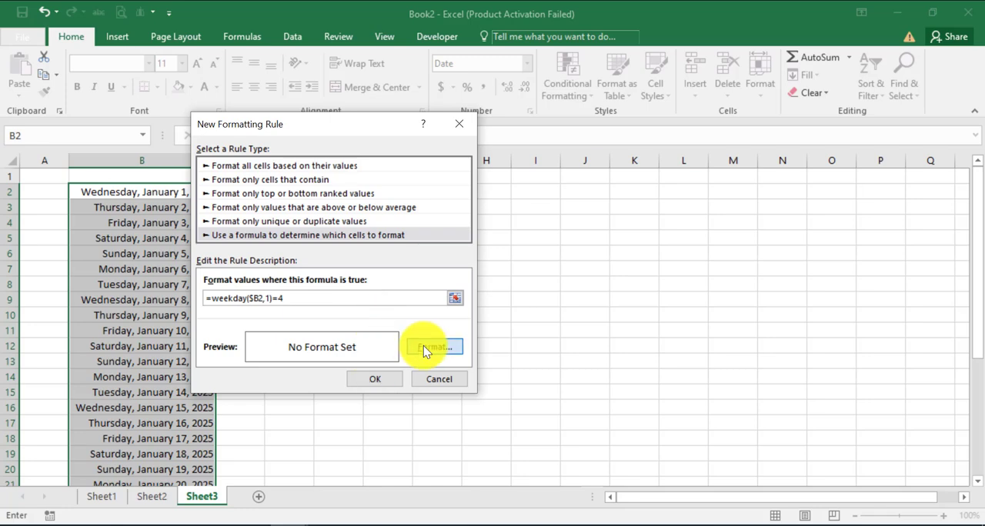
Give the Wednesday rule a light gold fill and apply it to the dates in B2:B32 on Sheet3
{"action": "left_click", "coordinate": [423, 347]}
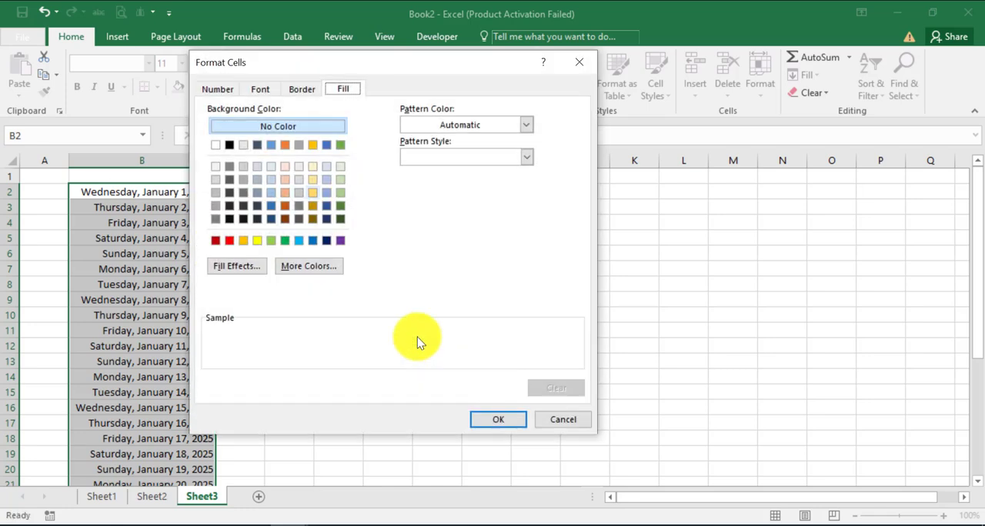
{"action": "left_click", "coordinate": [312, 180]}
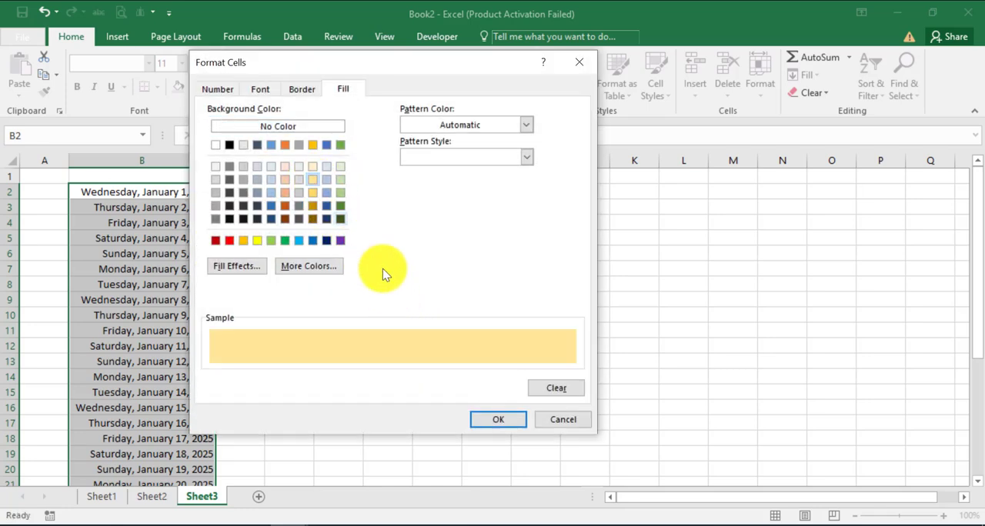
{"action": "left_click", "coordinate": [499, 422]}
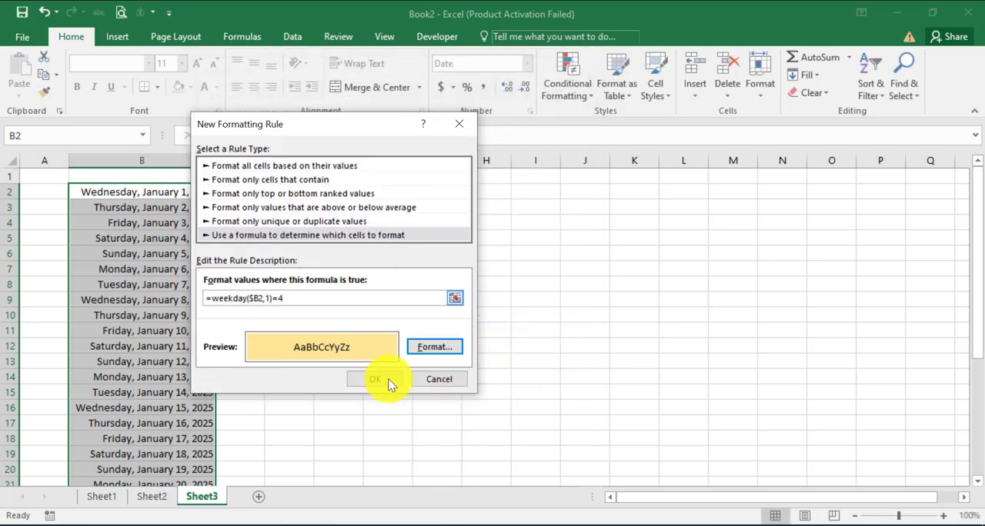
{"action": "left_click", "coordinate": [379, 377]}
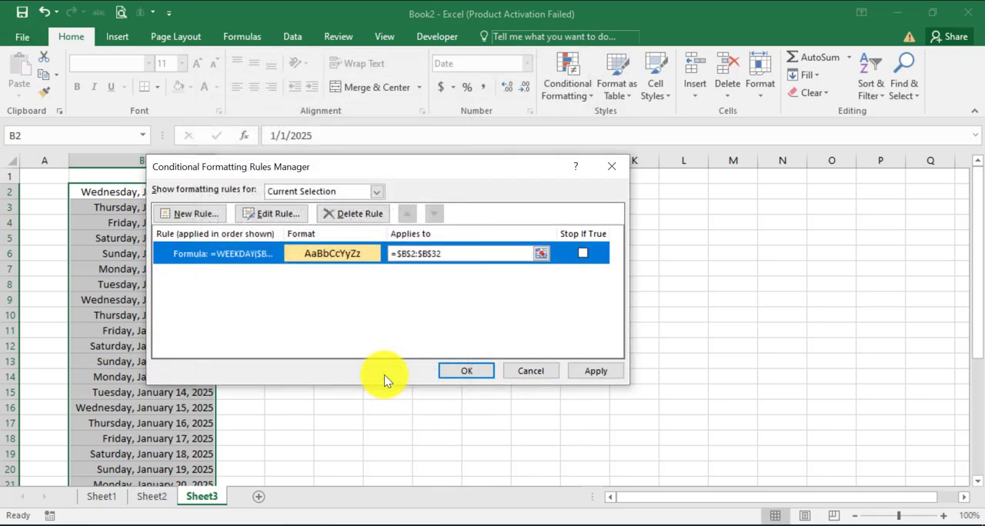
{"action": "left_click", "coordinate": [464, 370]}
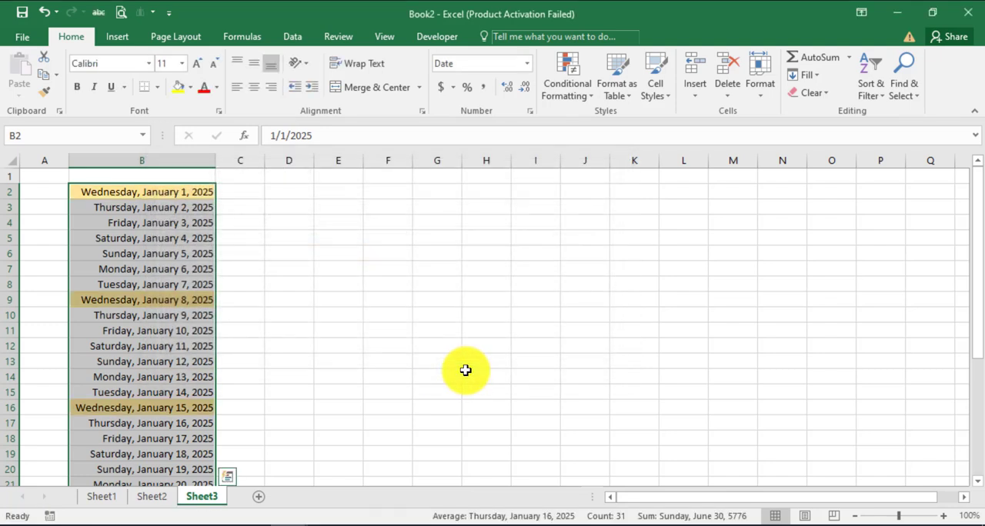
{"action": "scroll", "coordinate": [323, 317], "scroll_direction": "down", "scroll_amount": 3}
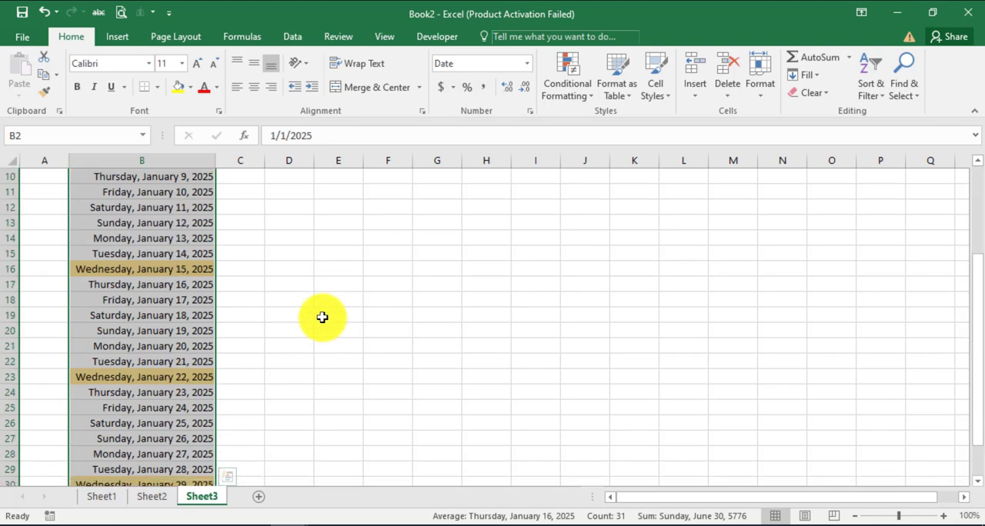
{"action": "scroll", "coordinate": [323, 317], "scroll_direction": "down", "scroll_amount": 3}
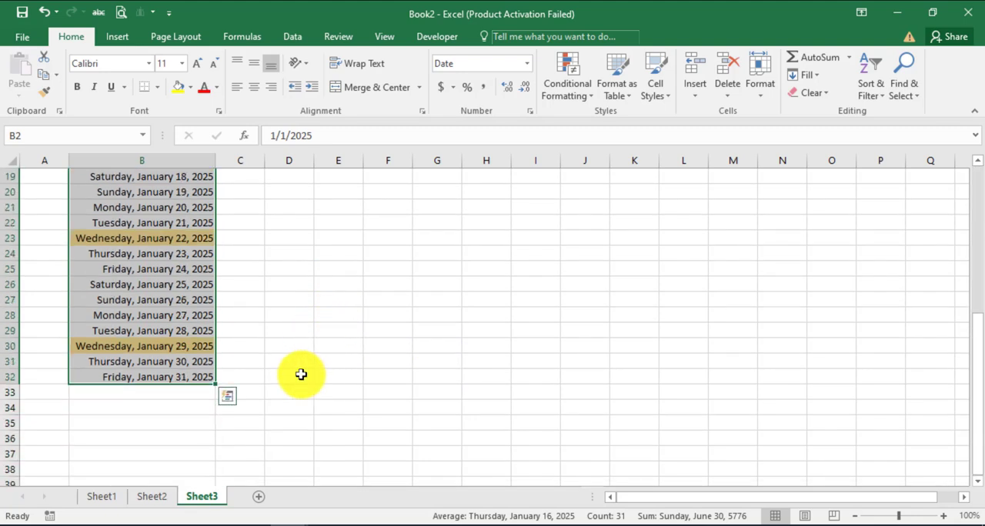
Add another new worksheet after Sheet3 and enter the date 1/1/2025 in its cell B2
{"action": "left_click", "coordinate": [257, 499]}
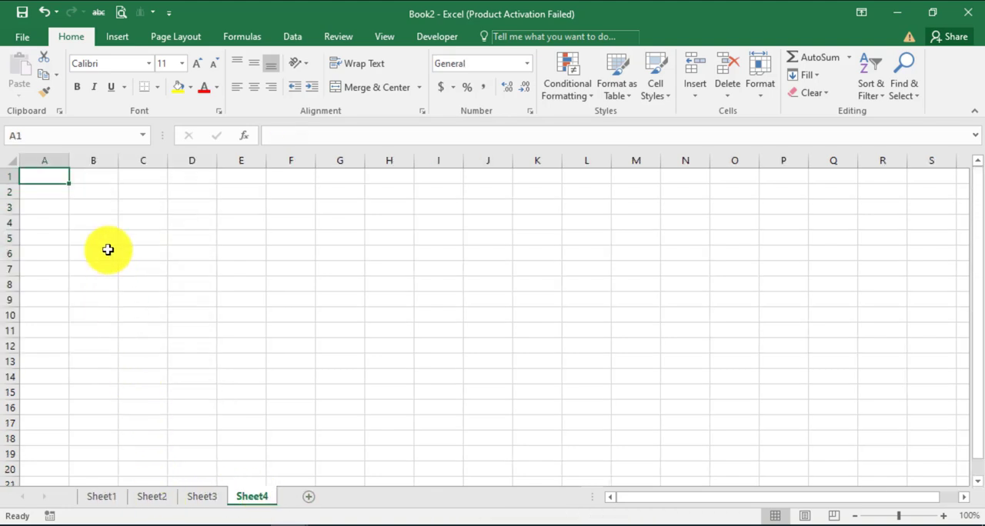
{"action": "left_click", "coordinate": [96, 193]}
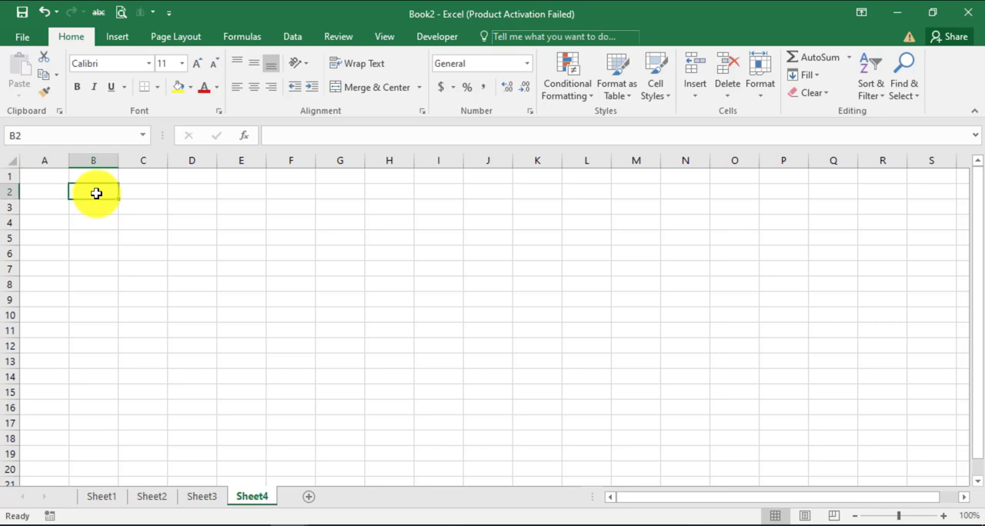
{"action": "type", "text": "1/1/25"}
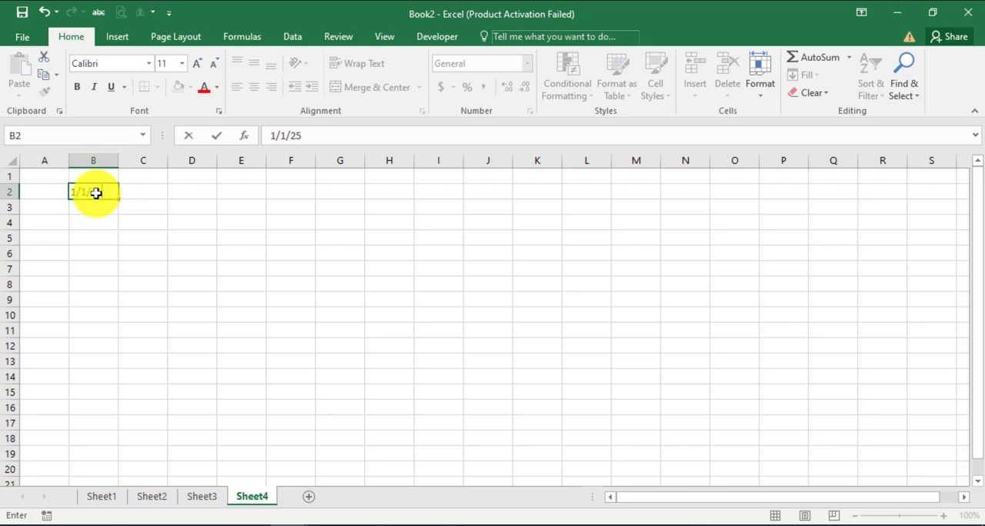
{"action": "key", "text": "Return"}
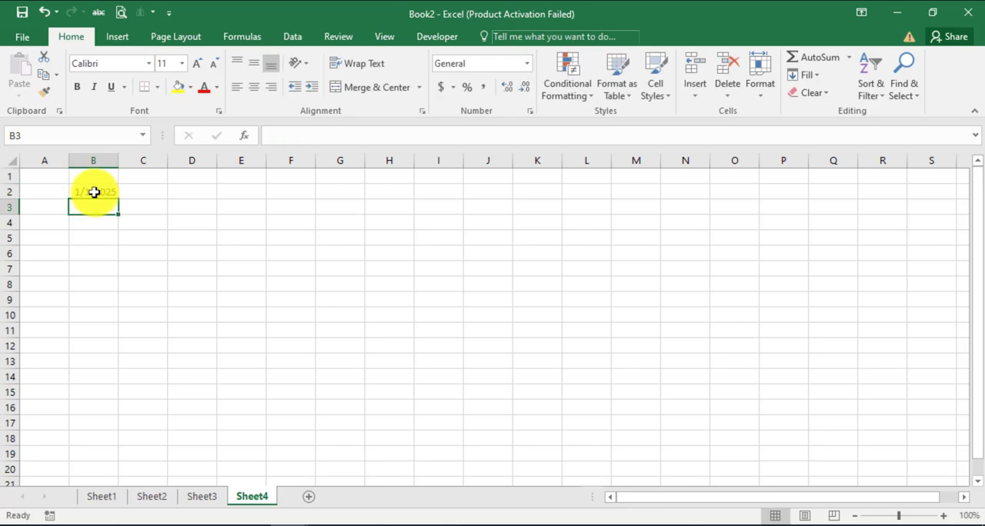
Format B2 on Sheet4 as Long Date, extend the dates down to January 31, 2025 in row 32, and fit column B to its contents
{"action": "left_click", "coordinate": [93, 192]}
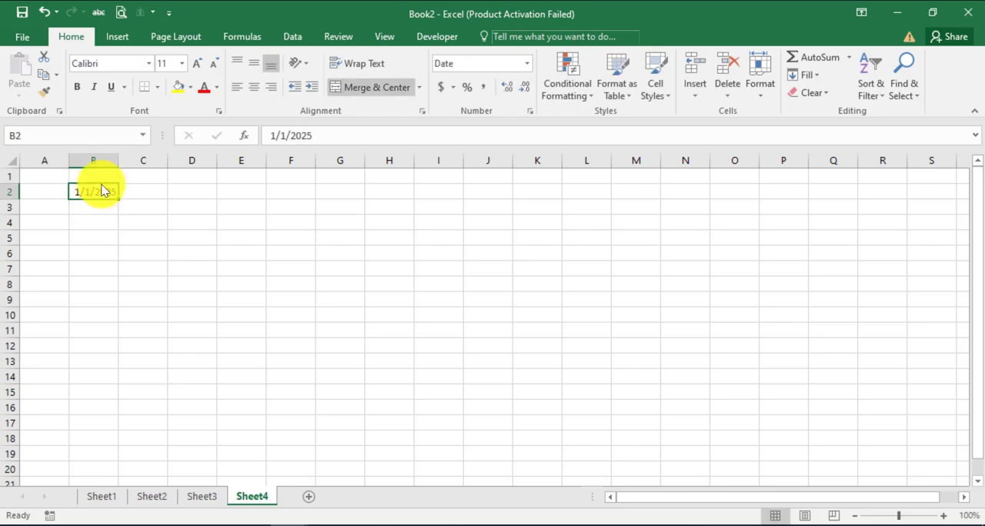
{"action": "left_click", "coordinate": [526, 69]}
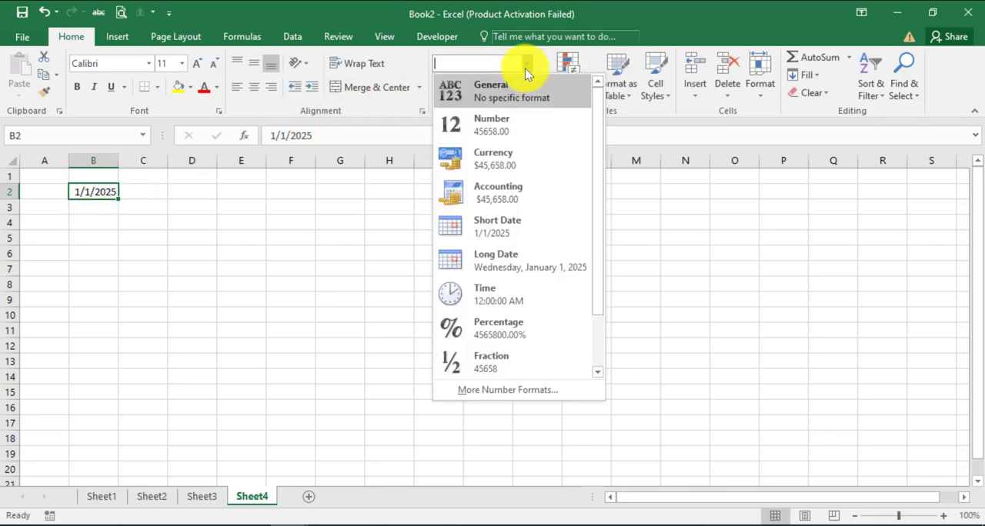
{"action": "left_click", "coordinate": [482, 260]}
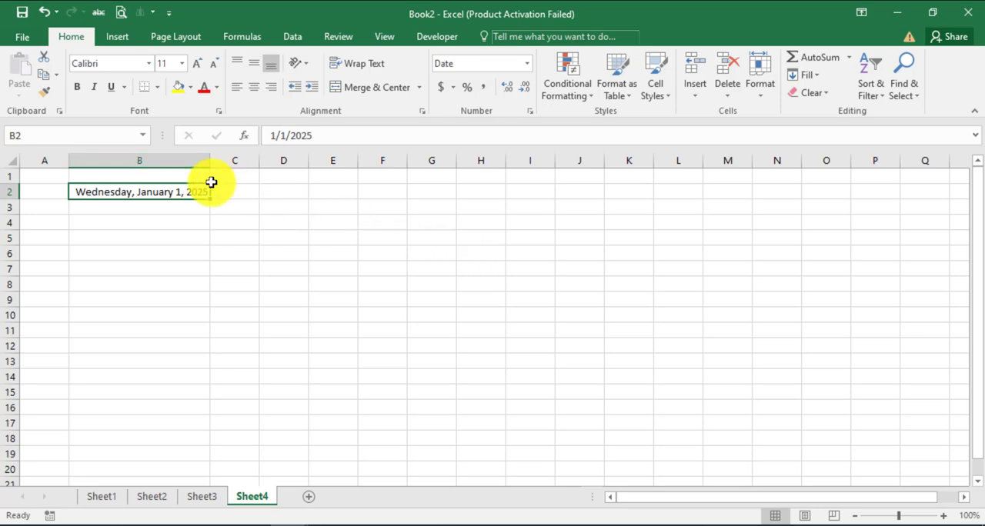
{"action": "mouse_move", "coordinate": [208, 199]}
{"action": "left_mouse_down"}
{"action": "mouse_move", "coordinate": [207, 484]}
{"action": "mouse_move", "coordinate": [166, 521]}
{"action": "mouse_move", "coordinate": [162, 238]}
{"action": "mouse_move", "coordinate": [189, 138]}
{"action": "mouse_move", "coordinate": [194, 209]}
{"action": "left_mouse_up"}
{"action": "scroll", "coordinate": [227, 269], "scroll_direction": "up", "scroll_amount": 10}
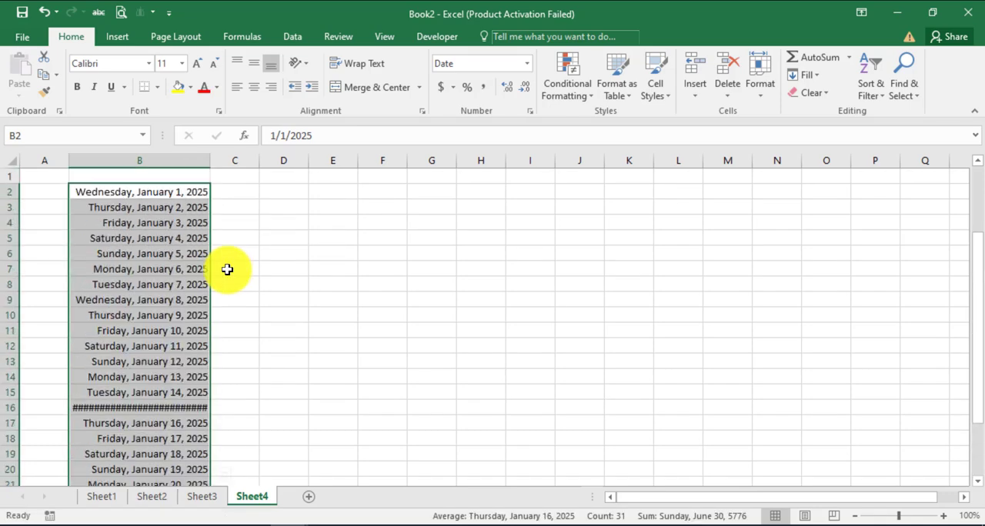
{"action": "double_click", "coordinate": [208, 153]}
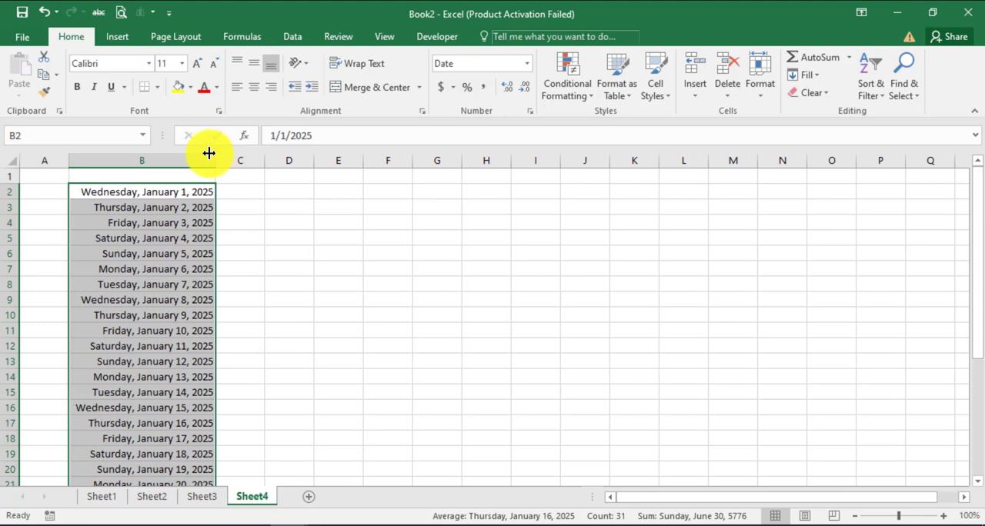
Start a new conditional formatting rule for B2:B32 on Sheet4 that uses a formula to determine which cells to format
{"action": "left_click", "coordinate": [579, 94]}
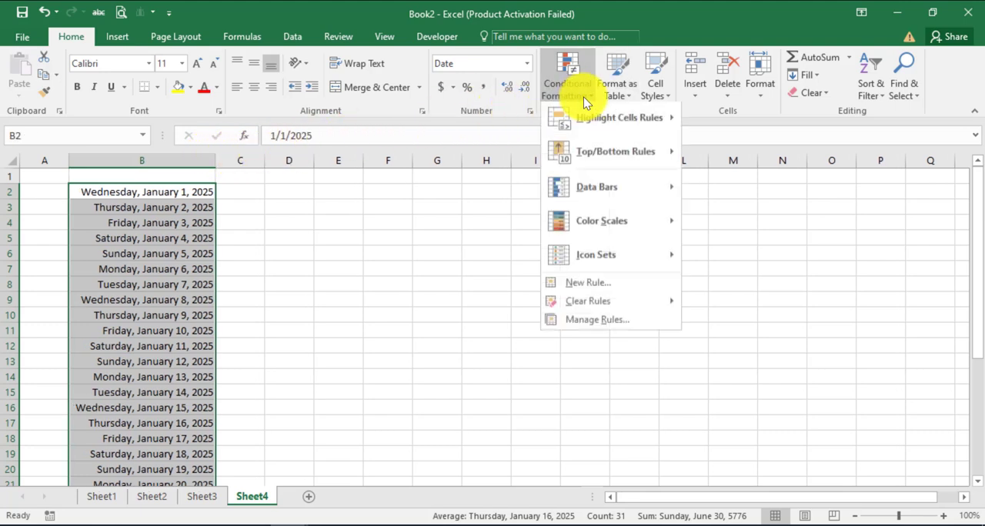
{"action": "left_click", "coordinate": [600, 322]}
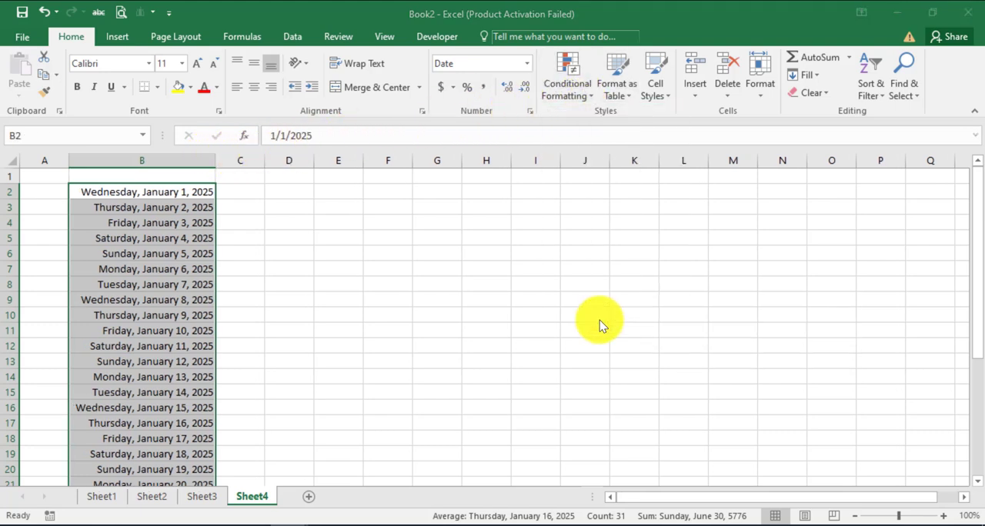
{"action": "left_click", "coordinate": [208, 215]}
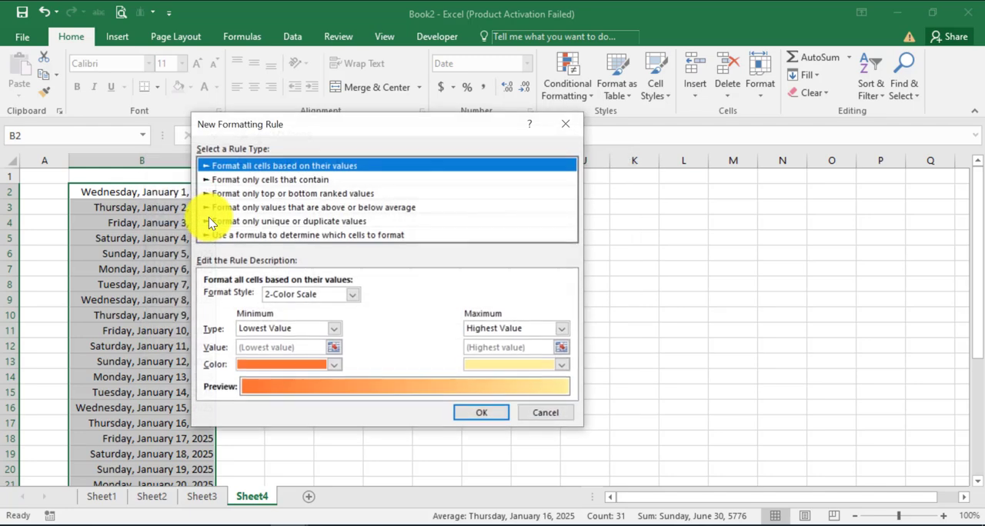
{"action": "left_click", "coordinate": [266, 235]}
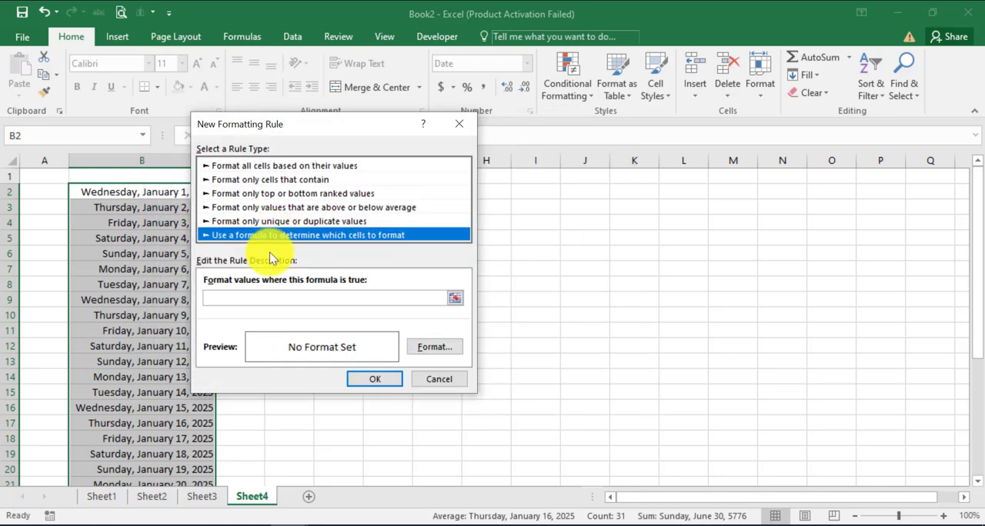
Enter =weekday($B2,1)=6 as the rule's formula so that it matches Fridays
{"action": "left_click", "coordinate": [261, 297]}
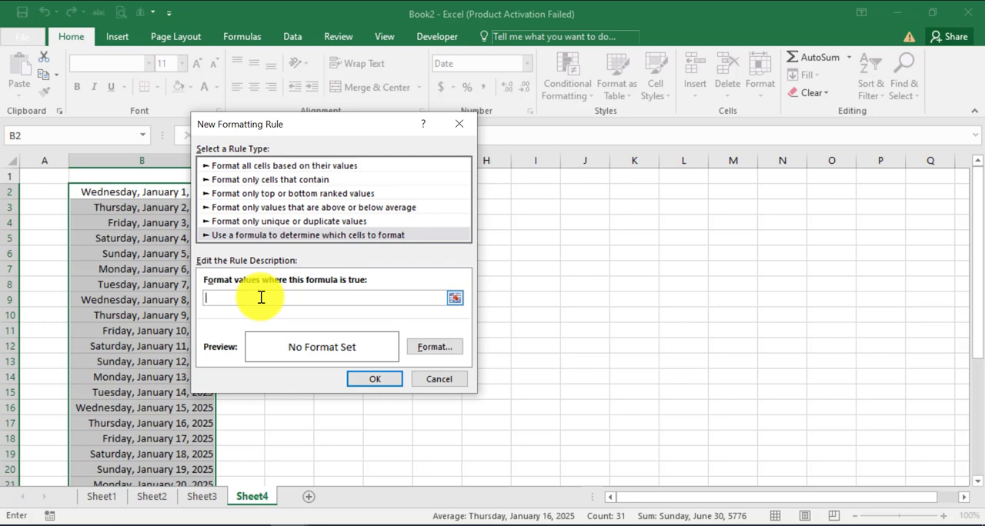
{"action": "type", "text": "=weekday("}
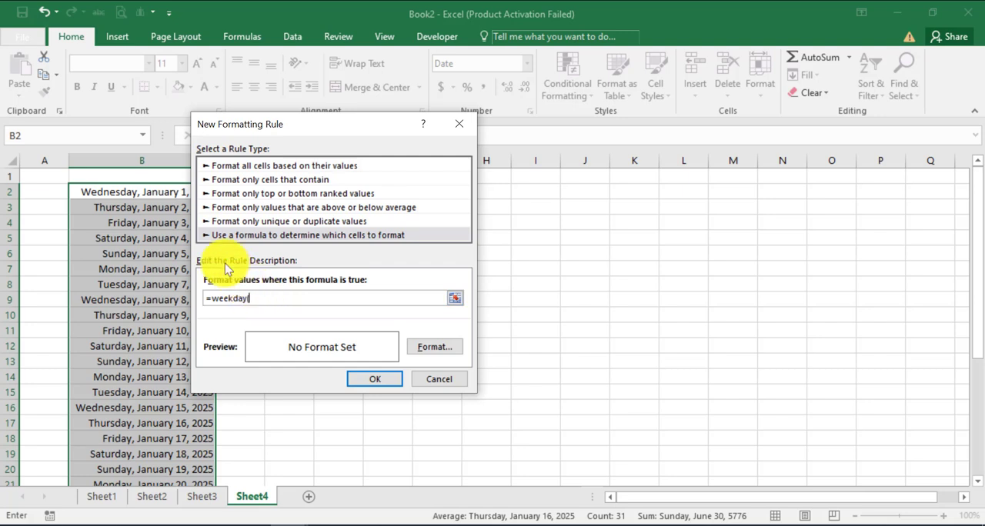
{"action": "left_click", "coordinate": [149, 191]}
{"action": "key", "text": "F4"}
{"action": "key", "text": "F4"}
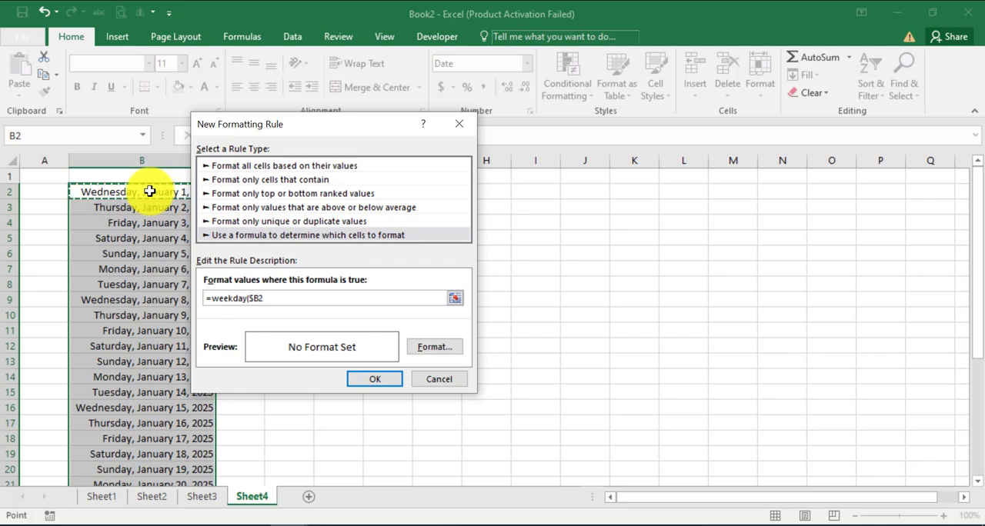
{"action": "type", "text": ",1)=6"}
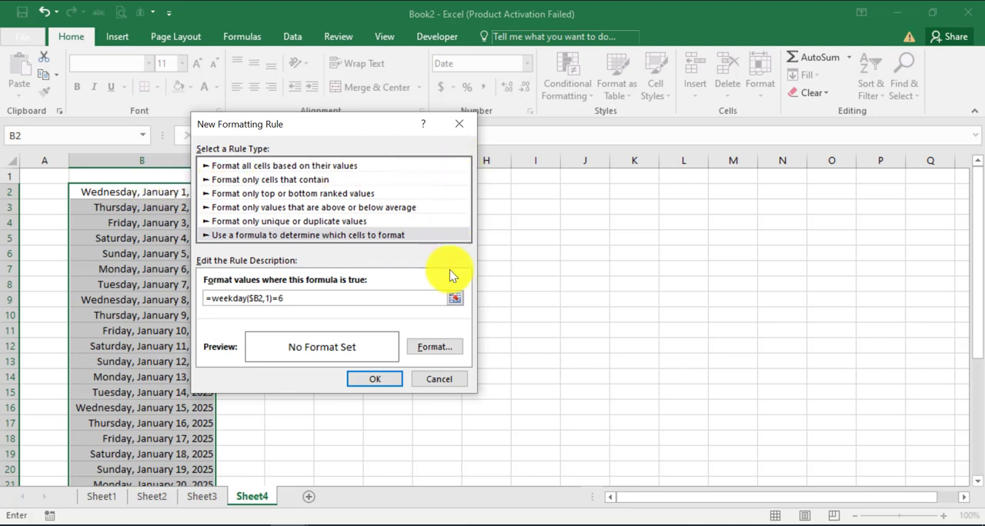
Give the Friday rule a red fill and apply it to the dates in B2:B32 on Sheet4
{"action": "left_click", "coordinate": [444, 346]}
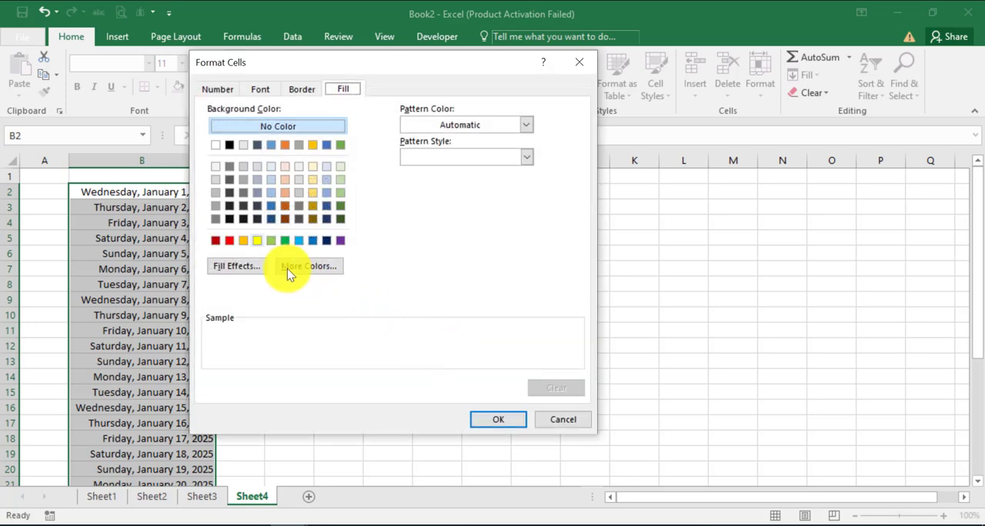
{"action": "left_click", "coordinate": [229, 241]}
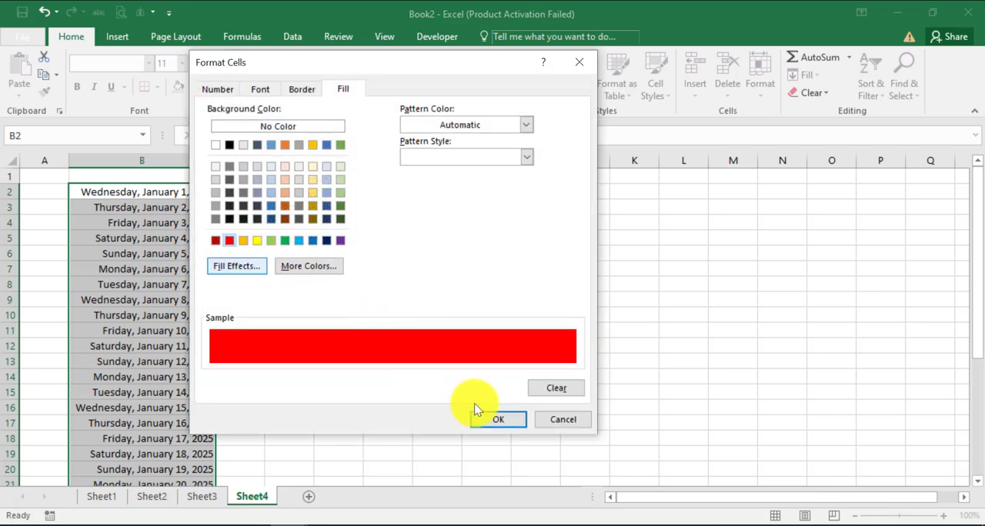
{"action": "left_click", "coordinate": [498, 422]}
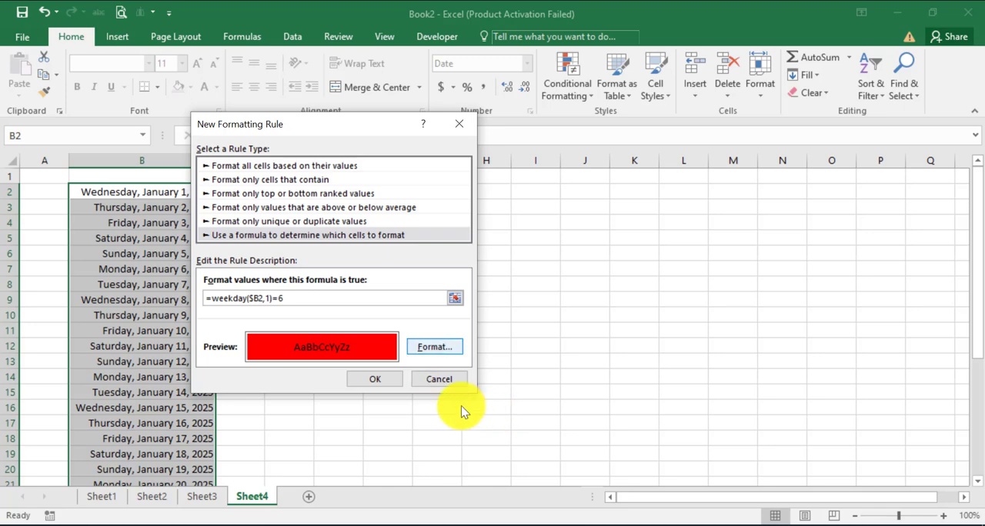
{"action": "left_click", "coordinate": [387, 383]}
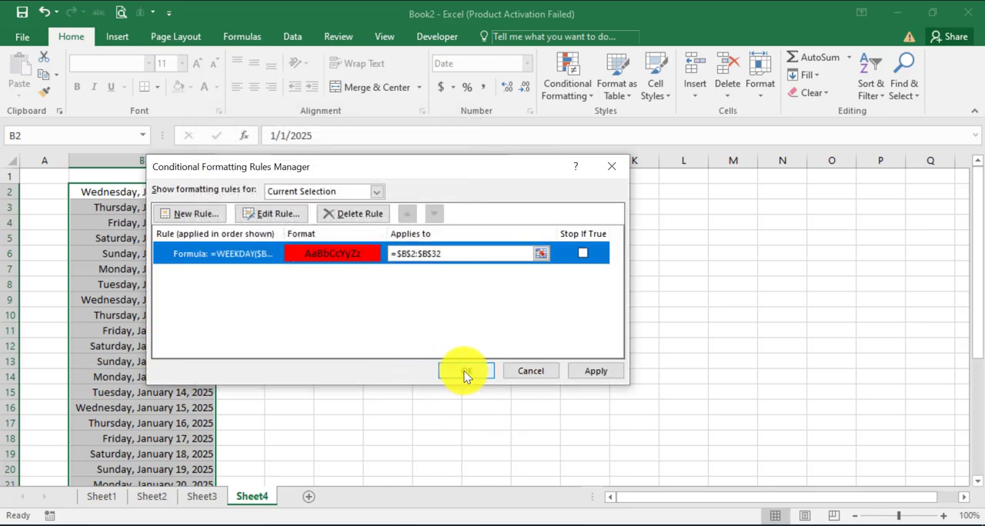
{"action": "left_click", "coordinate": [464, 370]}
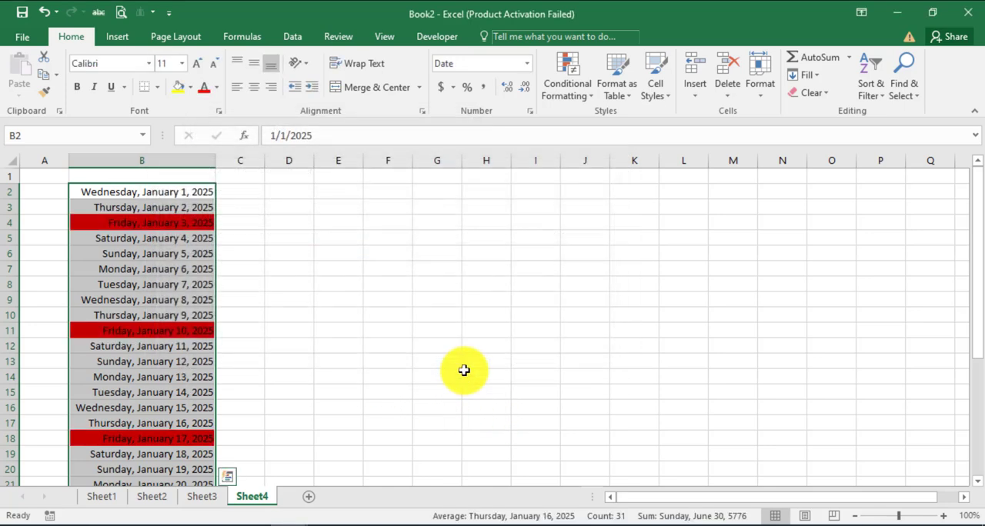
{"action": "left_click", "coordinate": [437, 375]}
{"action": "scroll", "coordinate": [378, 378], "scroll_direction": "down", "scroll_amount": 2}
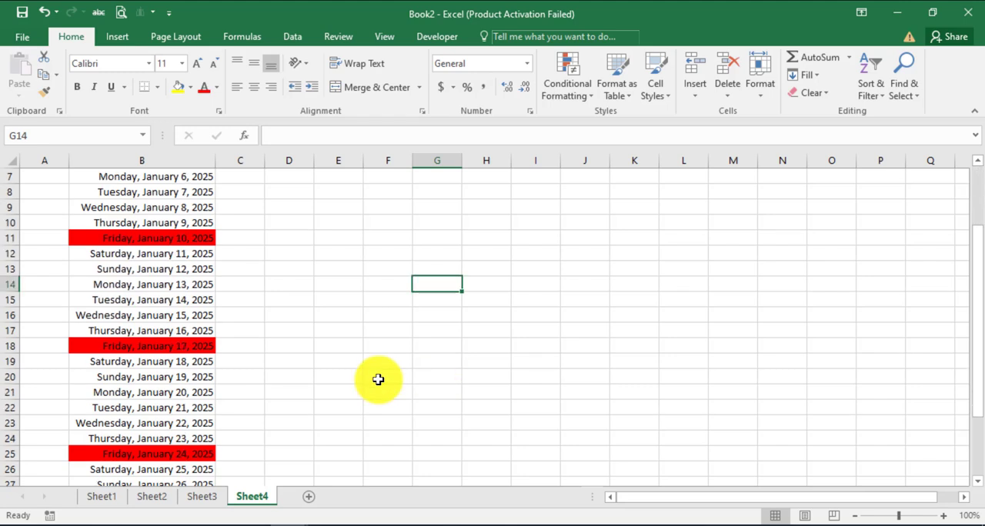
{"action": "scroll", "coordinate": [329, 396], "scroll_direction": "down", "scroll_amount": 3}
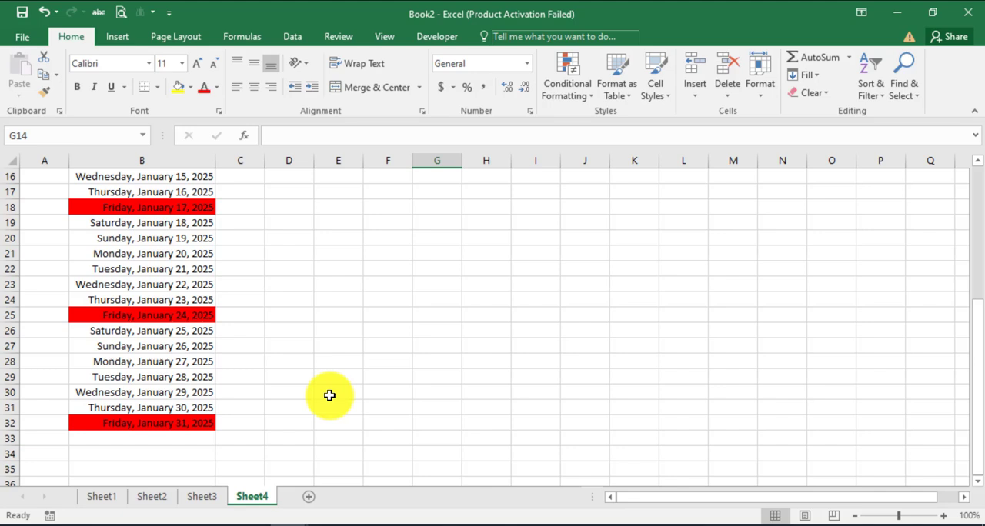
Rename the worksheet Sheet4 as Friday
{"action": "right_click", "coordinate": [254, 496]}
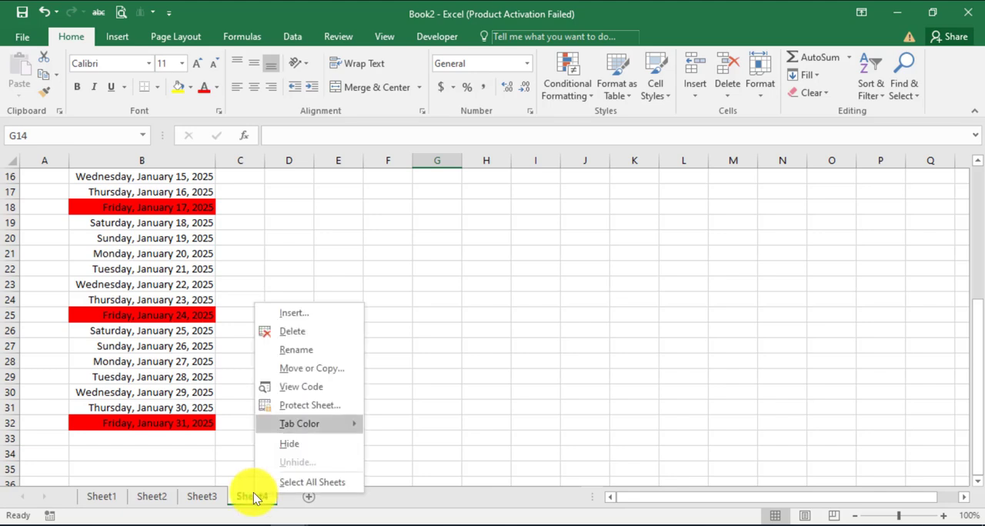
{"action": "left_click", "coordinate": [328, 353]}
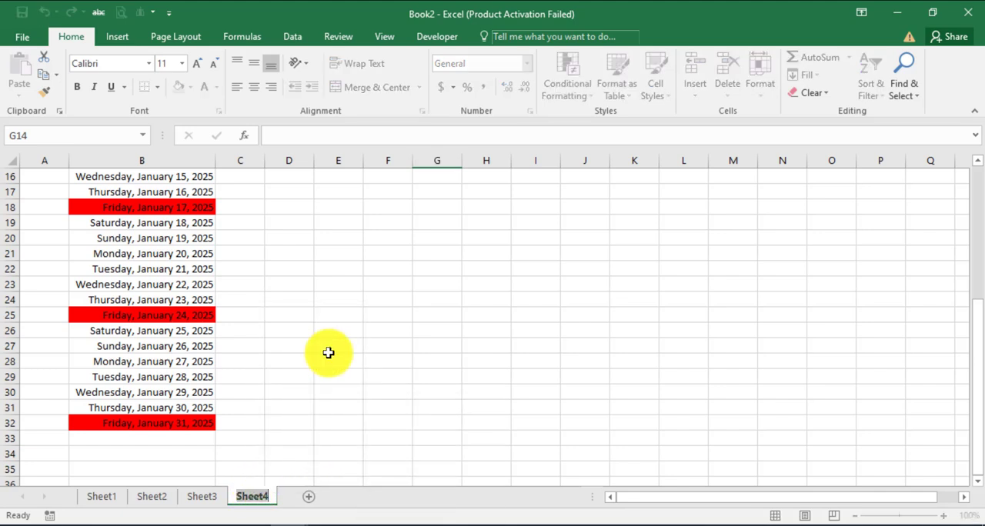
{"action": "type", "text": "Friday"}
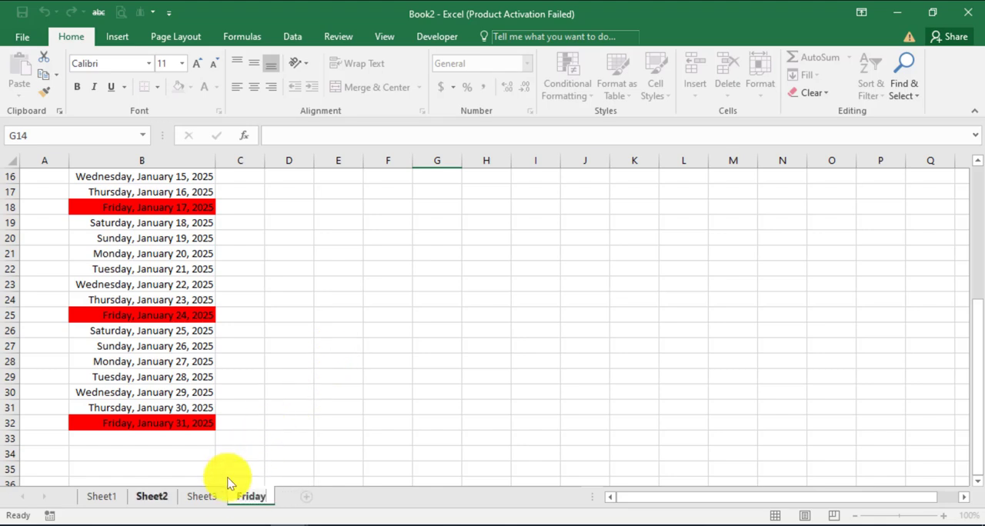
Rename the worksheet Sheet3 as Wednesday
{"action": "right_click", "coordinate": [213, 496]}
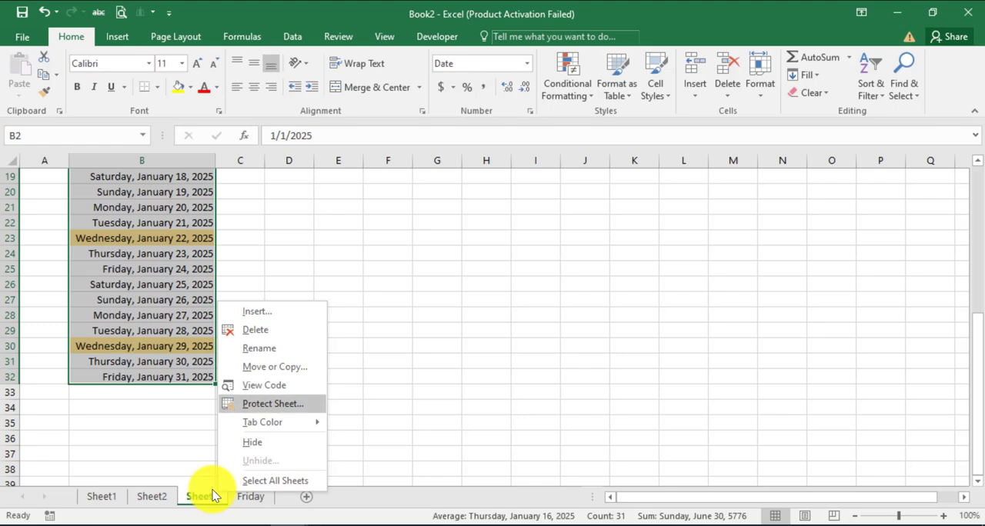
{"action": "left_click", "coordinate": [276, 348]}
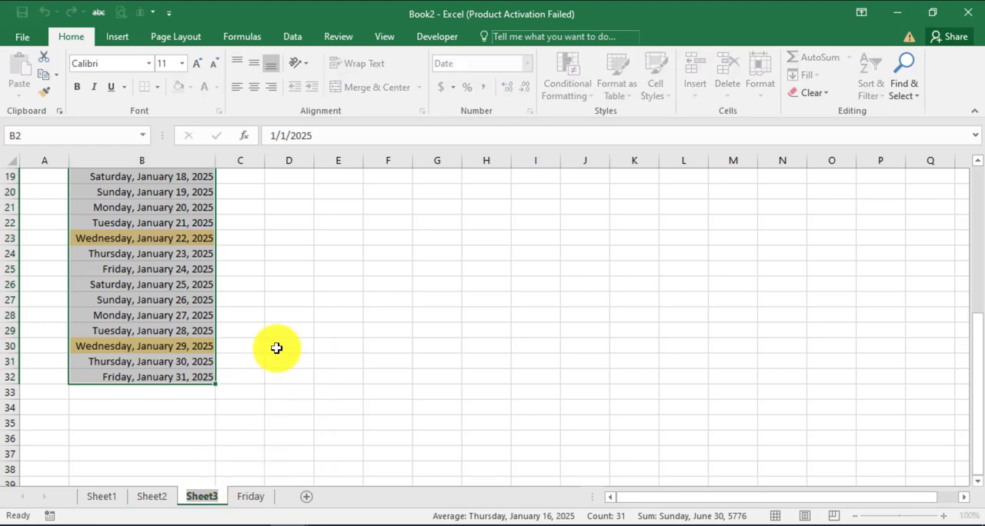
{"action": "type", "text": "Wednesday"}
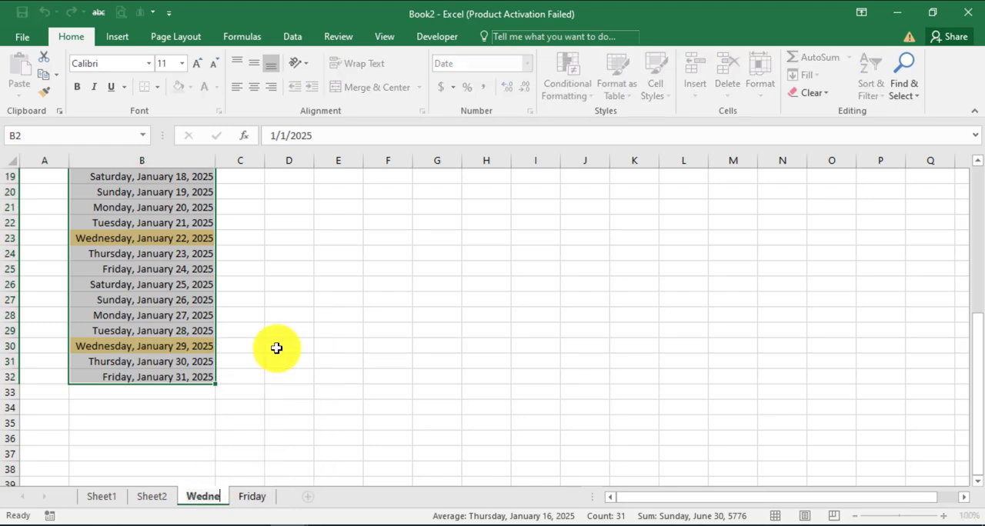